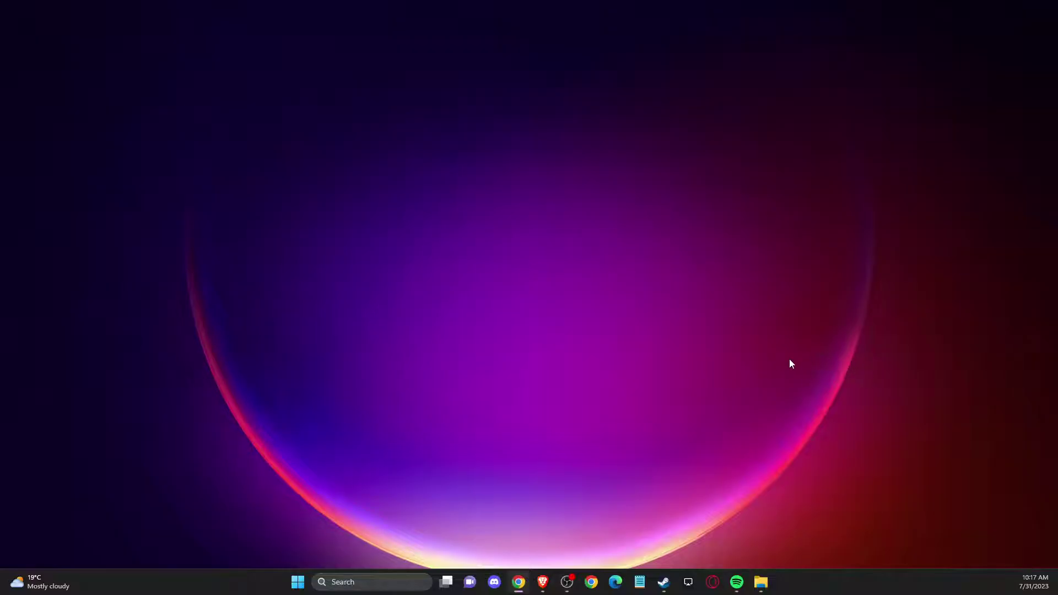
# Launch Steam from the taskbar so its Library shows the NARAKA: BLADEPOINT page.
pyautogui.click(664, 582)
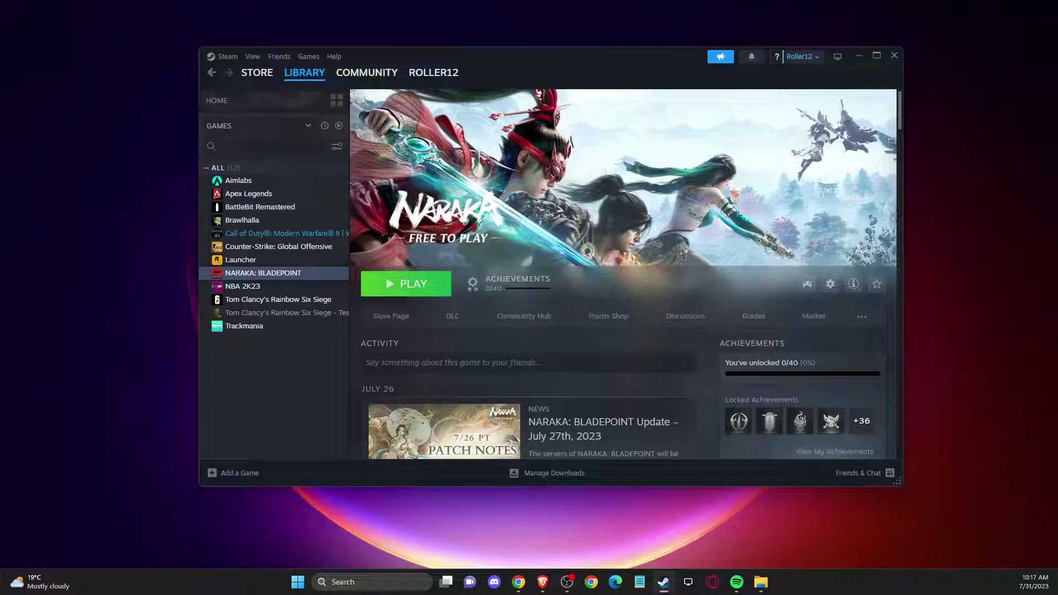
# Verify the integrity of NARAKA: BLADEPOINT's game files from its Installed Files properties.
pyautogui.click(519, 582)
pyautogui.moveTo(304, 74)
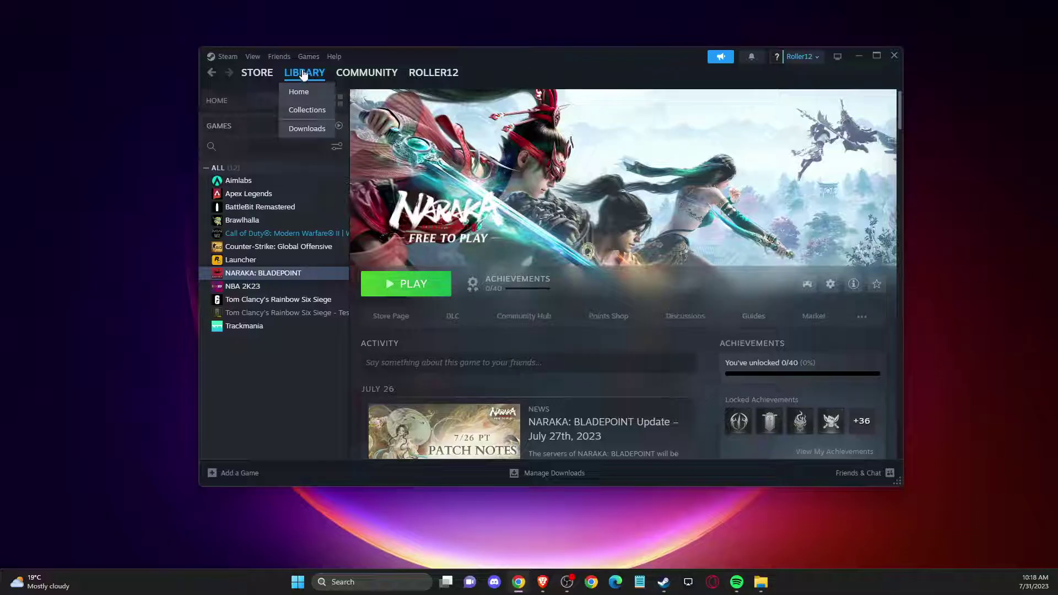
pyautogui.rightClick(243, 277)
pyautogui.click(273, 359)
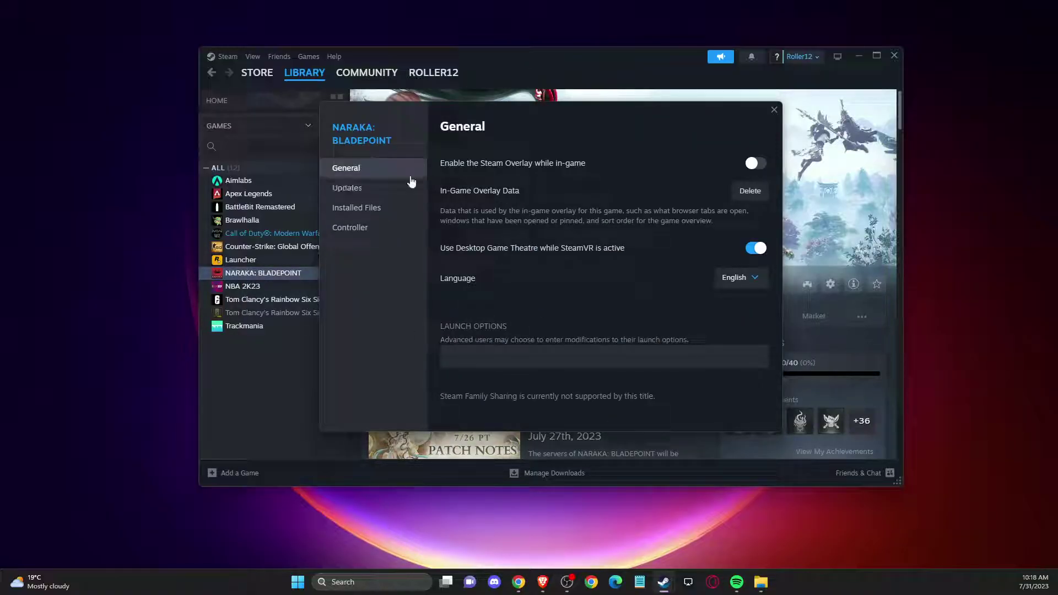
pyautogui.click(378, 207)
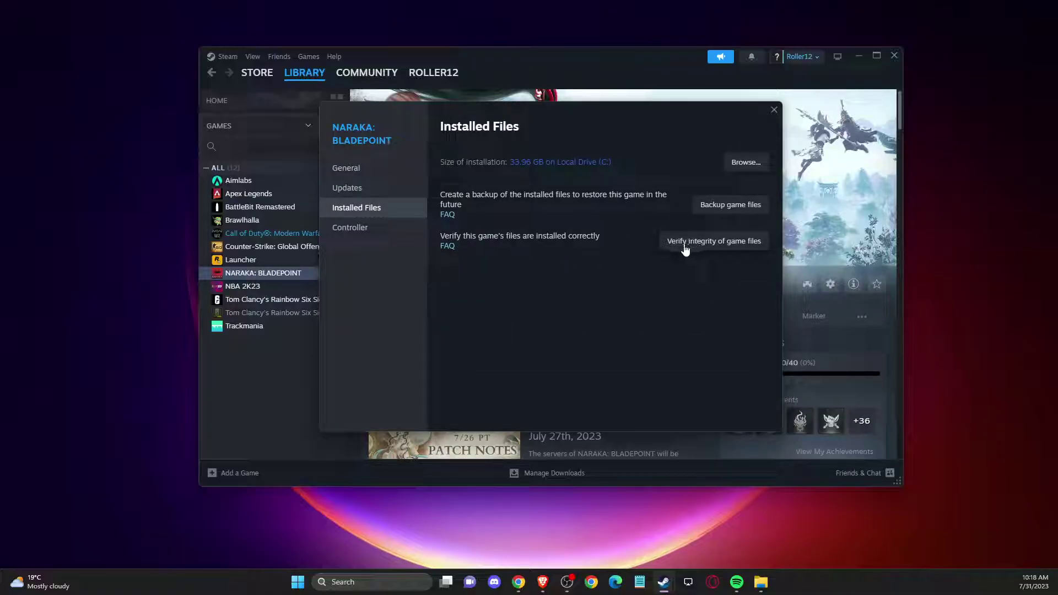
pyautogui.click(774, 111)
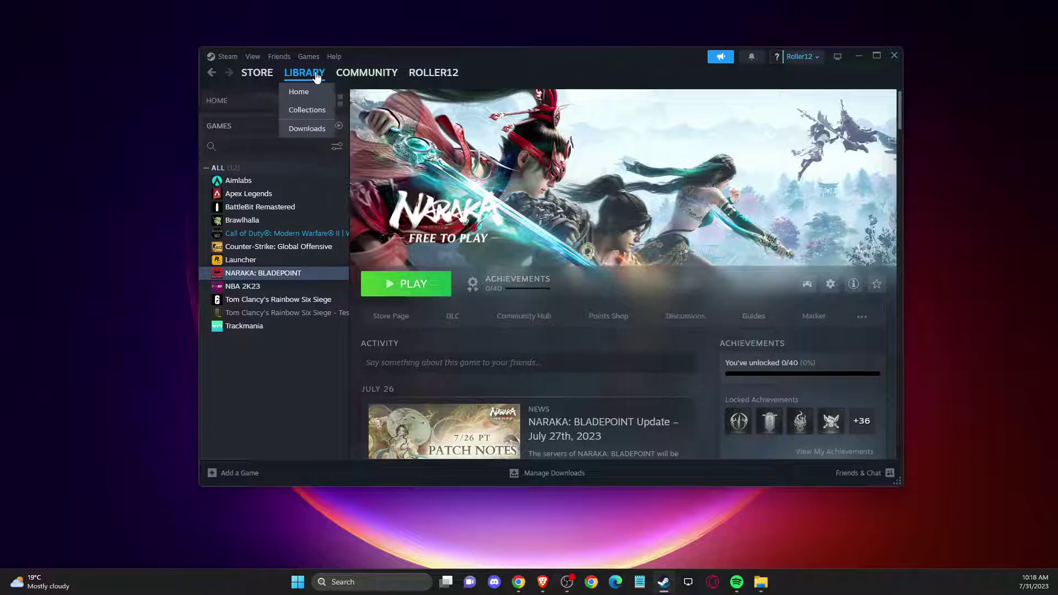
# Browse to NARAKA: BLADEPOINT's local install folder from its Installed Files properties.
pyautogui.rightClick(251, 275)
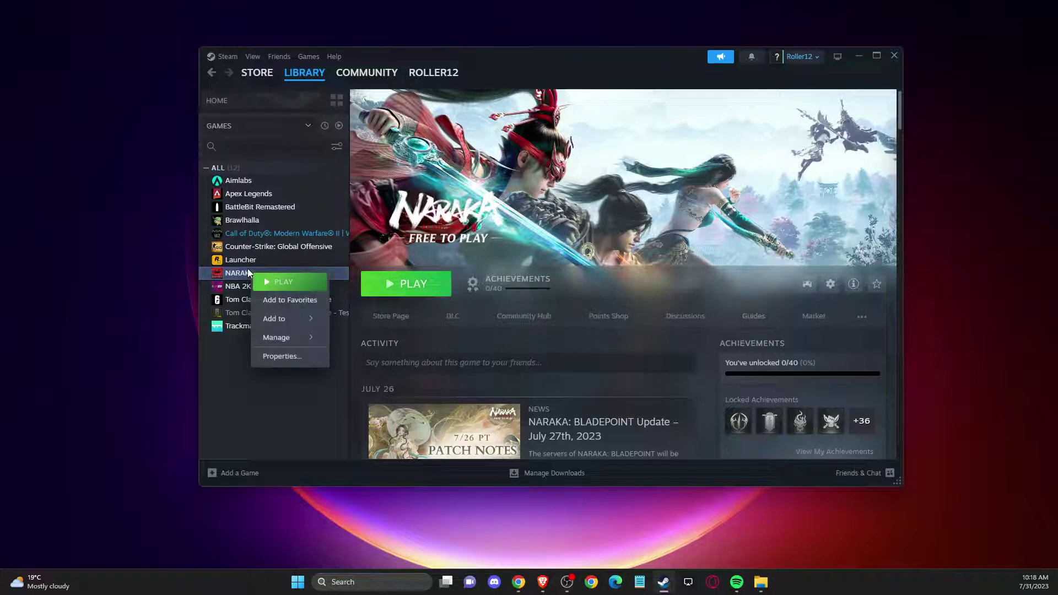
pyautogui.click(277, 353)
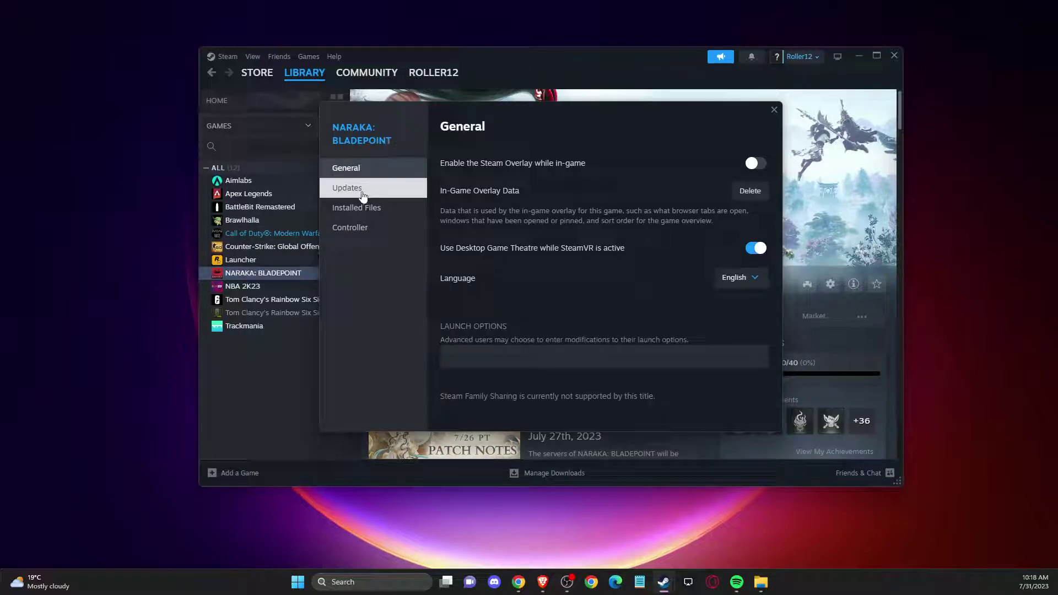
pyautogui.click(358, 207)
pyautogui.click(742, 161)
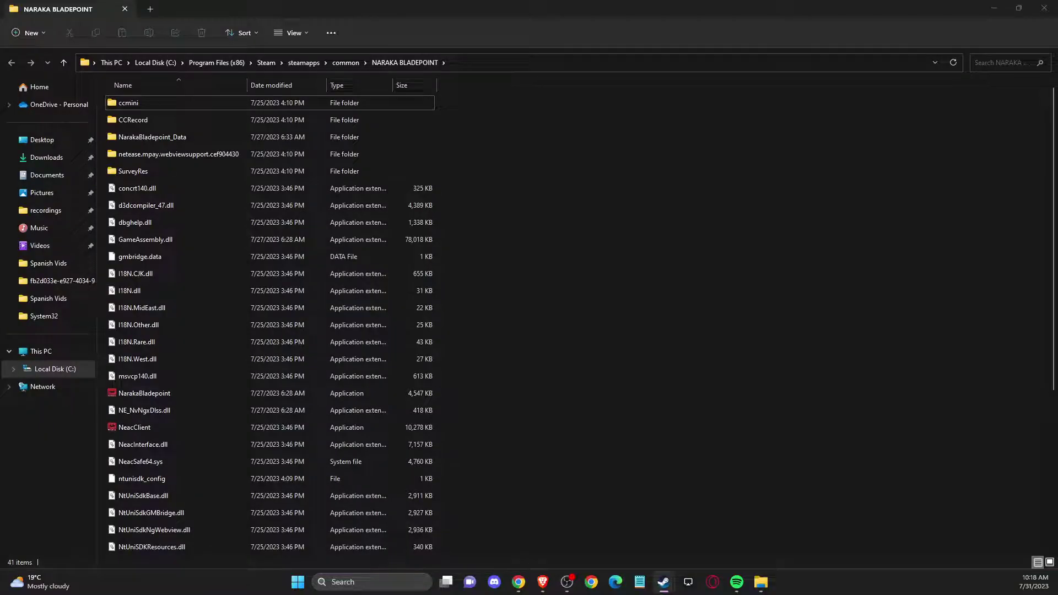
# Maximize the NARAKA BLADEPOINT folder window and select the NarakaBladepoint application (4,547 KB).
pyautogui.click(1019, 8)
pyautogui.click(625, 97)
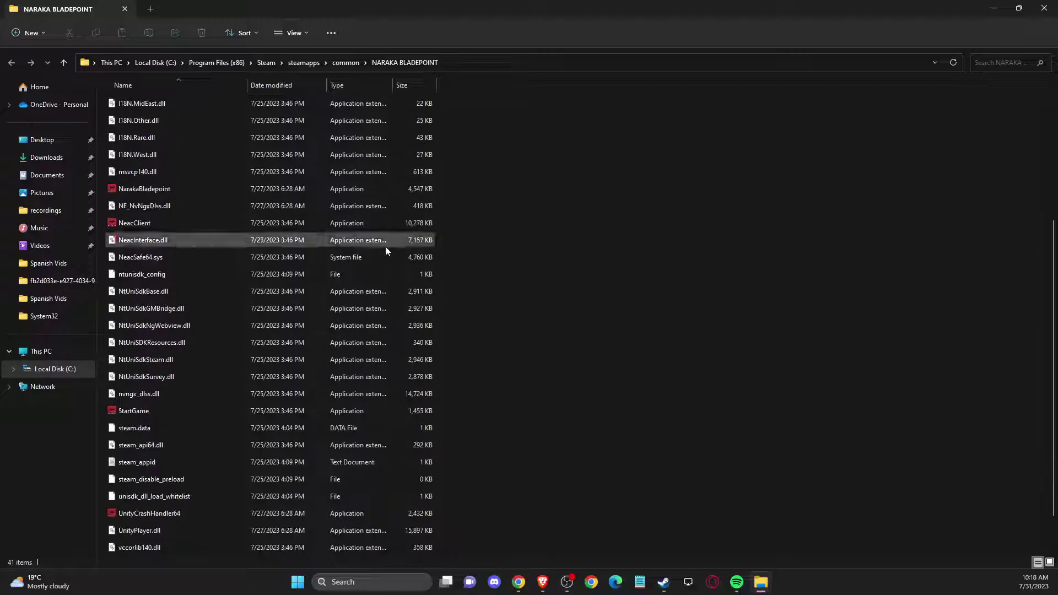
pyautogui.click(174, 192)
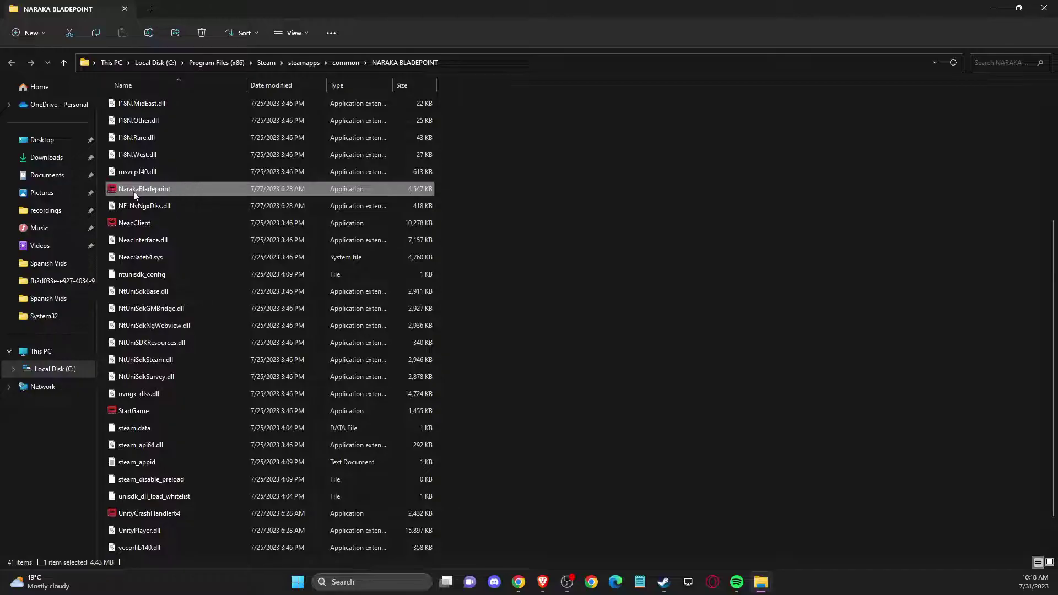
pyautogui.moveTo(133, 191)
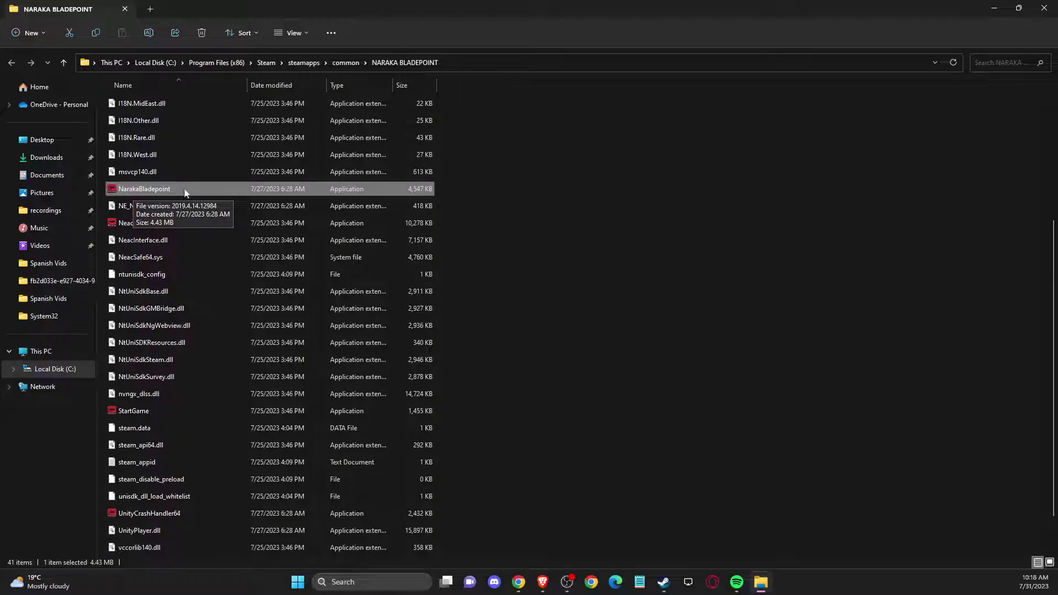
# Set NarakaBladepoint to Windows 8 compatibility, fullscreen optimizations disabled, run as administrator, and apply.
pyautogui.rightClick(139, 193)
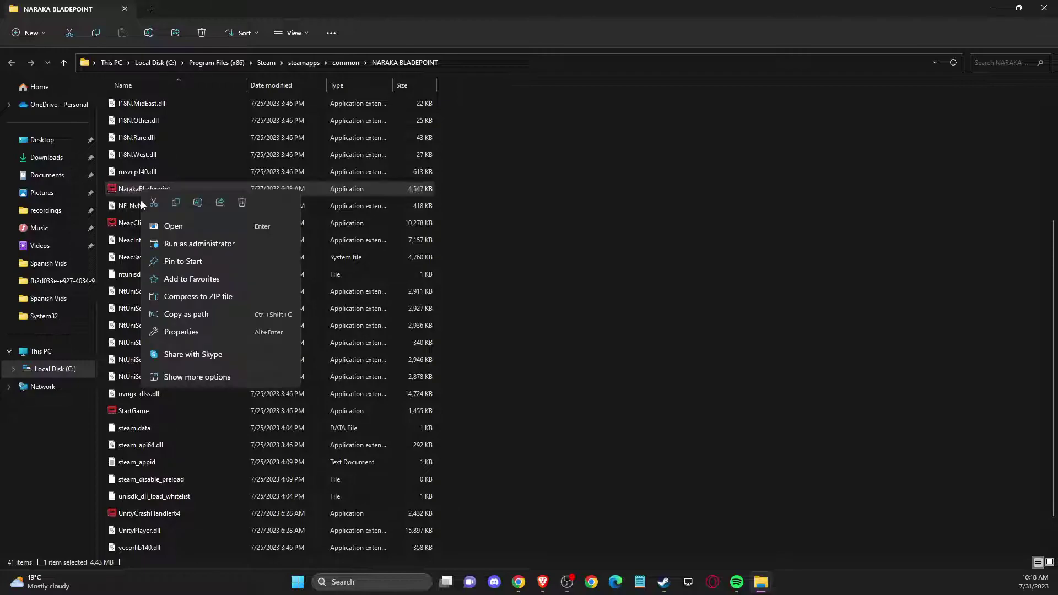
pyautogui.click(180, 332)
pyautogui.click(234, 229)
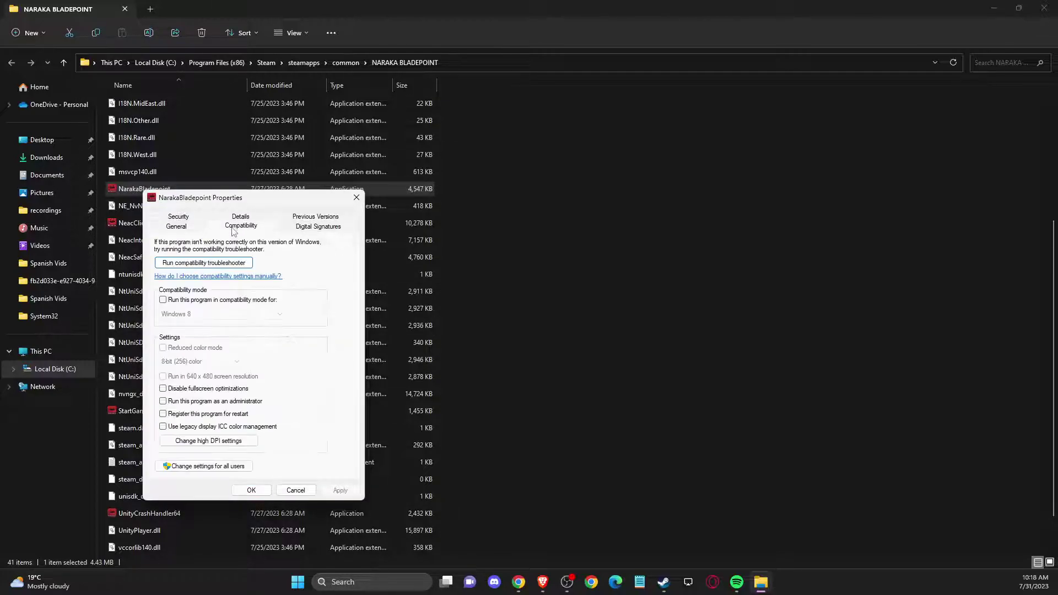
pyautogui.click(164, 301)
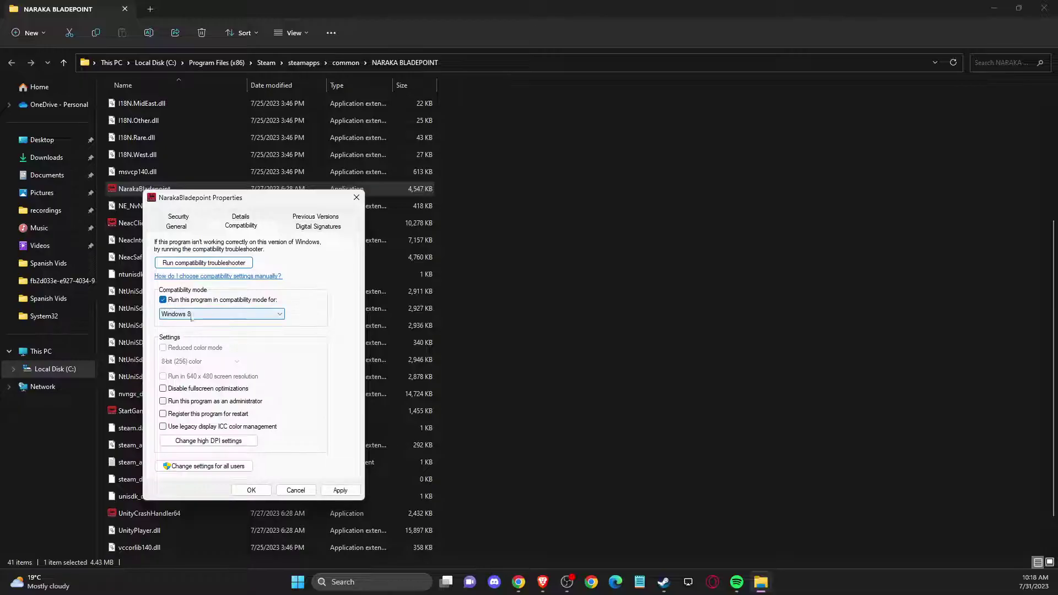
pyautogui.click(198, 314)
pyautogui.click(190, 330)
pyautogui.click(163, 389)
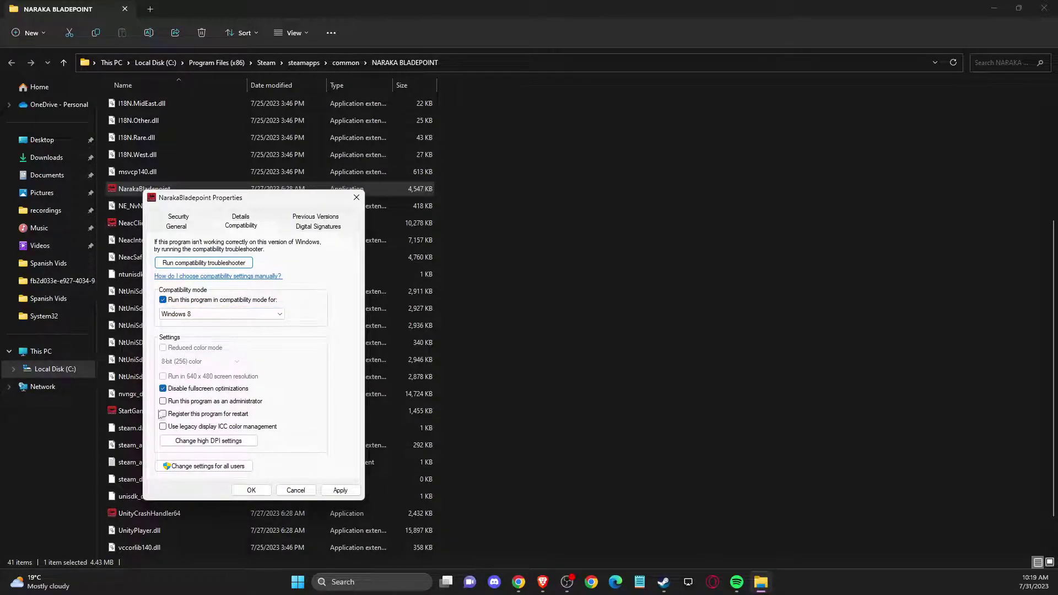
pyautogui.click(164, 402)
pyautogui.click(340, 490)
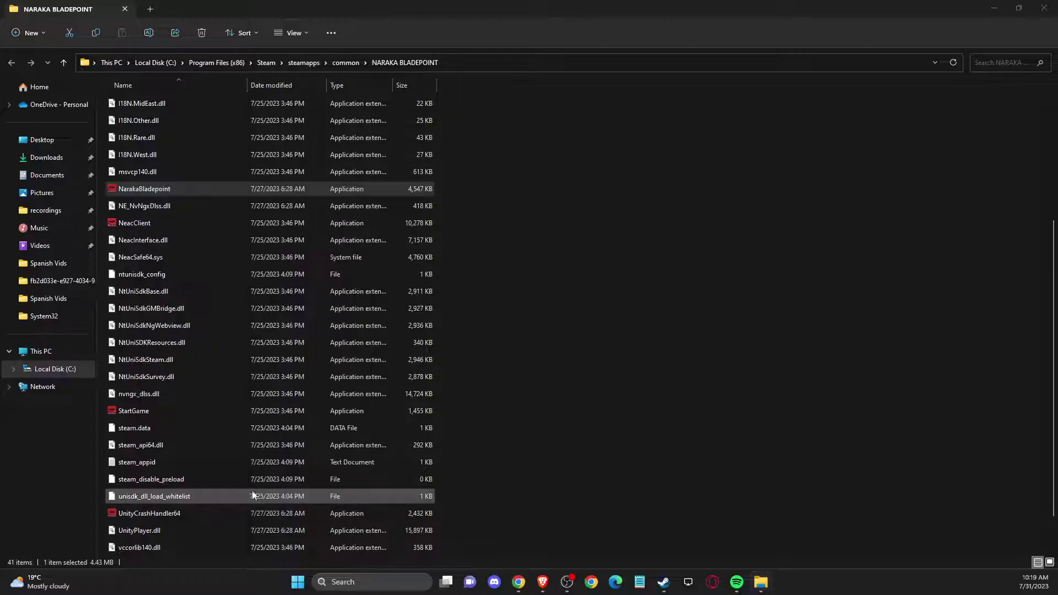
# Confirm the file properties, then close the install folder and Steam's game properties dialog.
pyautogui.click(251, 490)
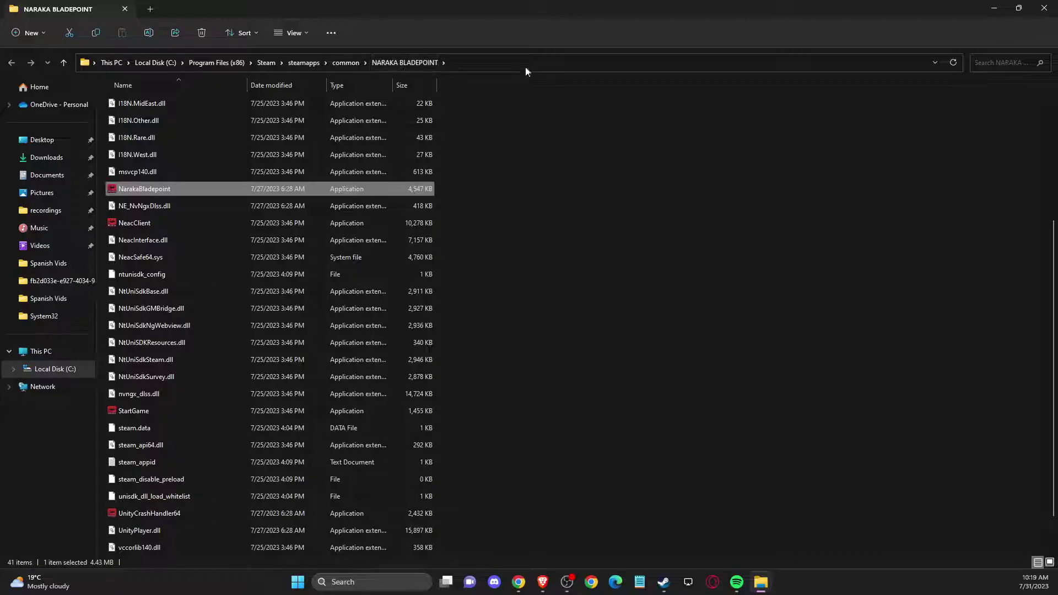
pyautogui.click(1044, 8)
pyautogui.click(774, 110)
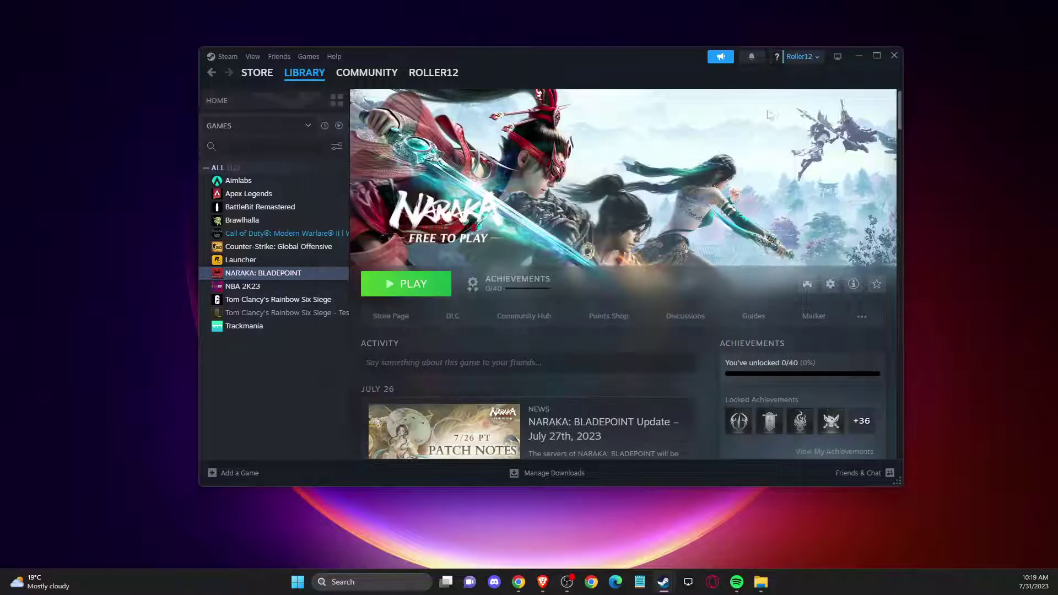
pyautogui.click(364, 583)
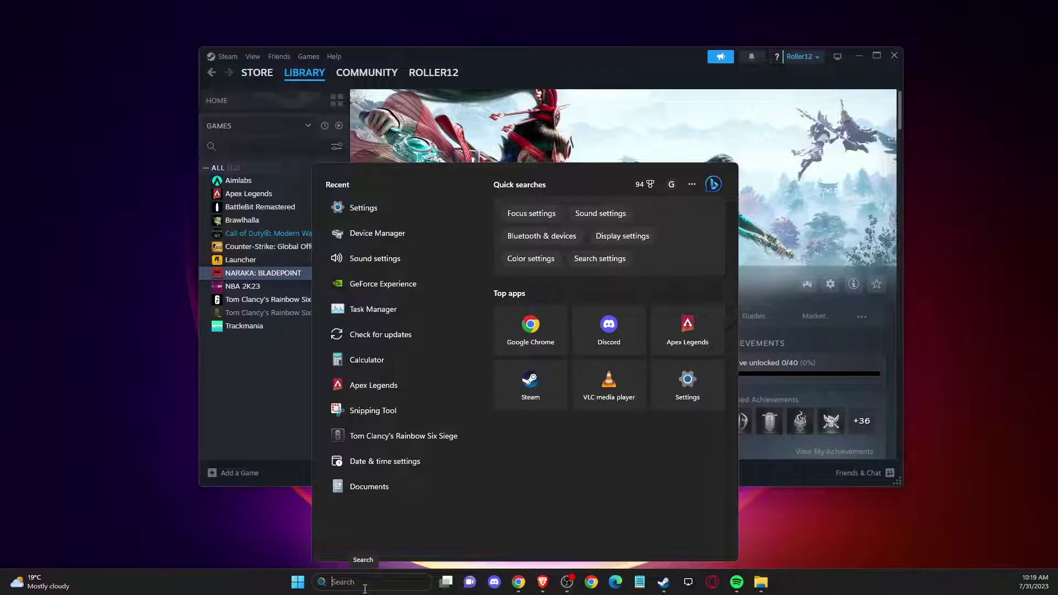
# Open Windows Defender Firewall's allowed apps list and jump to the NARAKA: BLADEPOINT entry.
pyautogui.write('windows')
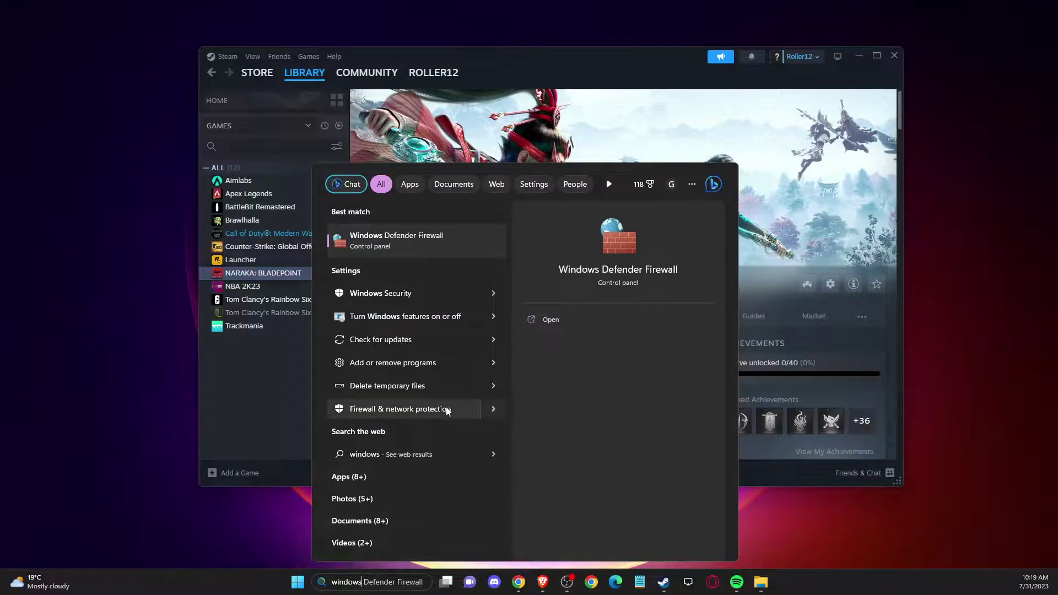
pyautogui.click(411, 241)
pyautogui.click(281, 227)
pyautogui.click(445, 301)
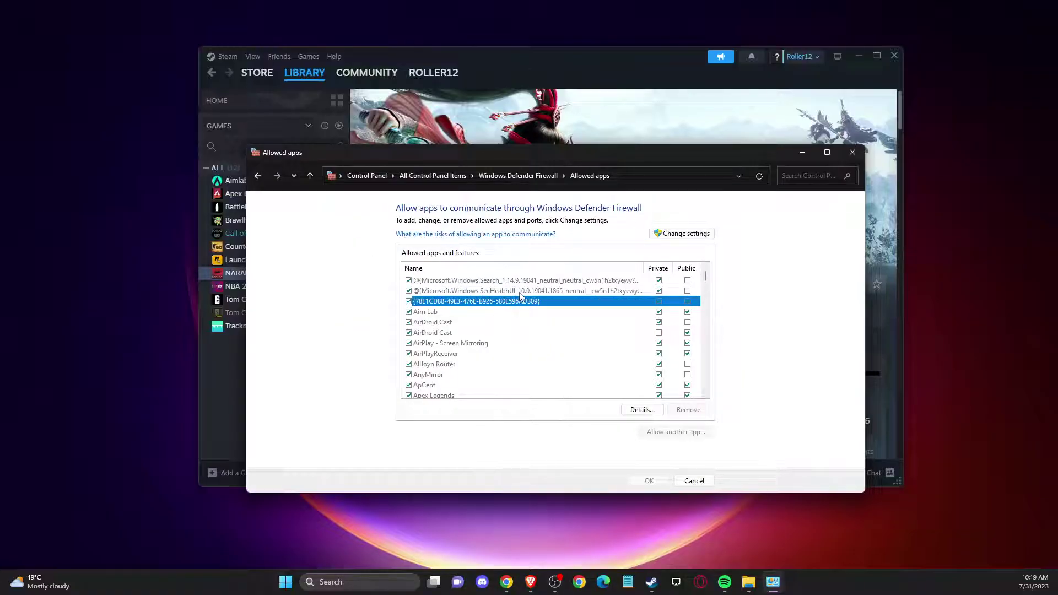
pyautogui.press('n')
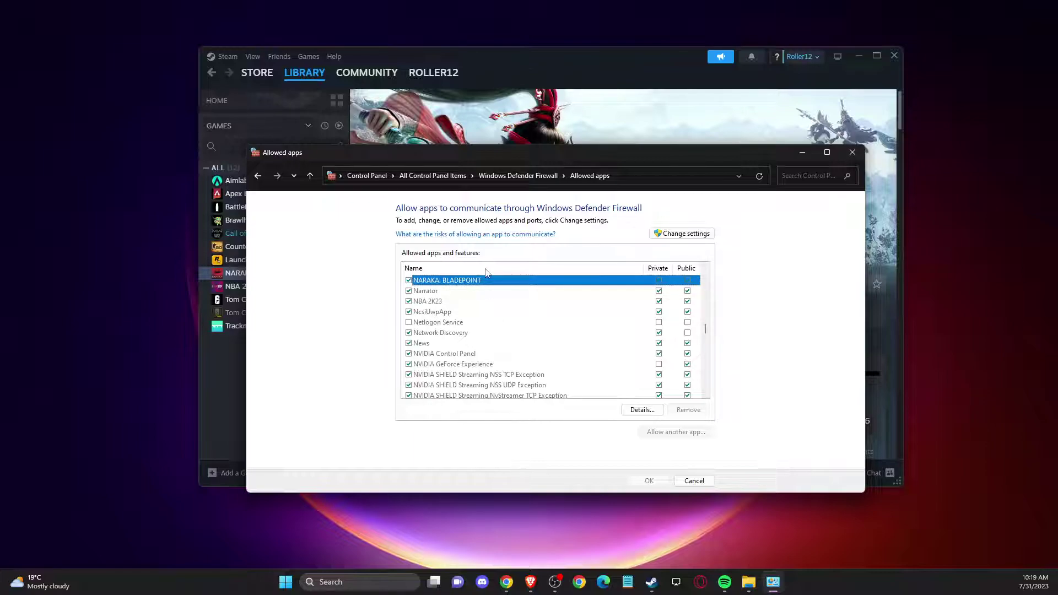
# Unlock the allowed apps list, start adding an app, and browse into C:\Program Files (x86)\Steam.
pyautogui.click(682, 233)
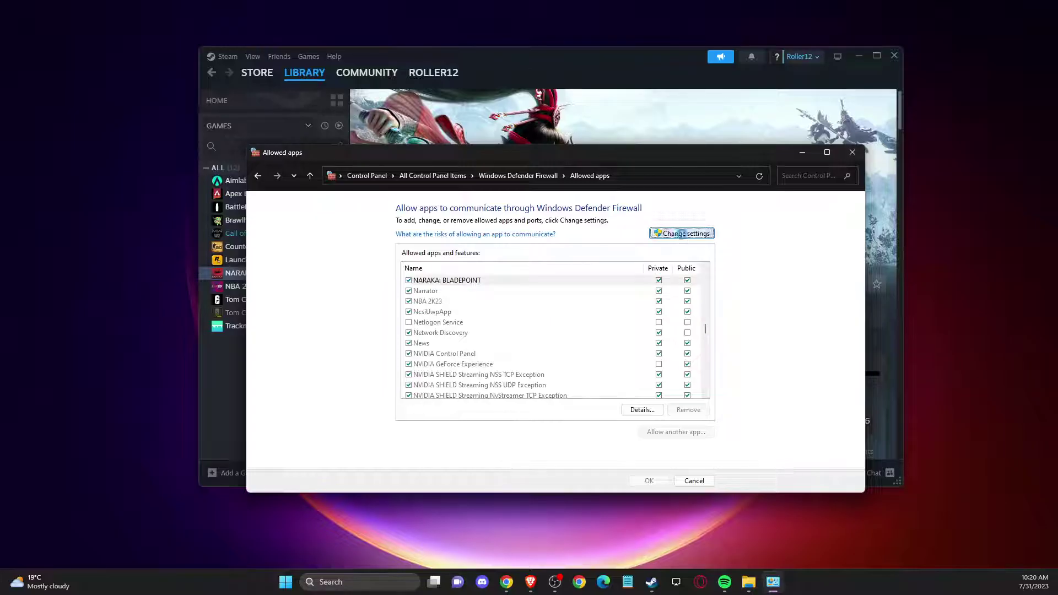
pyautogui.click(664, 431)
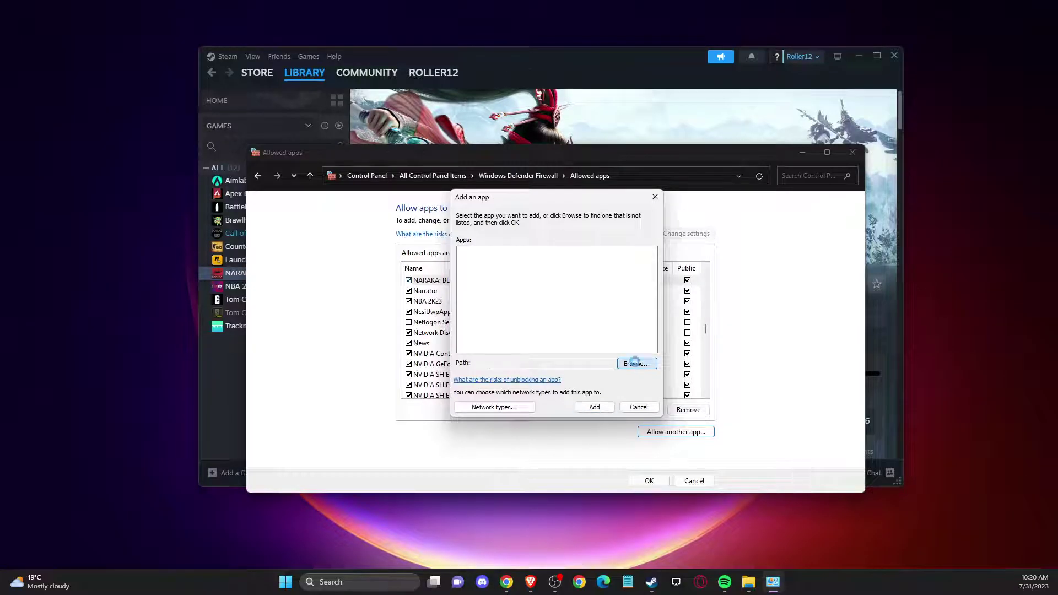
pyautogui.click(636, 363)
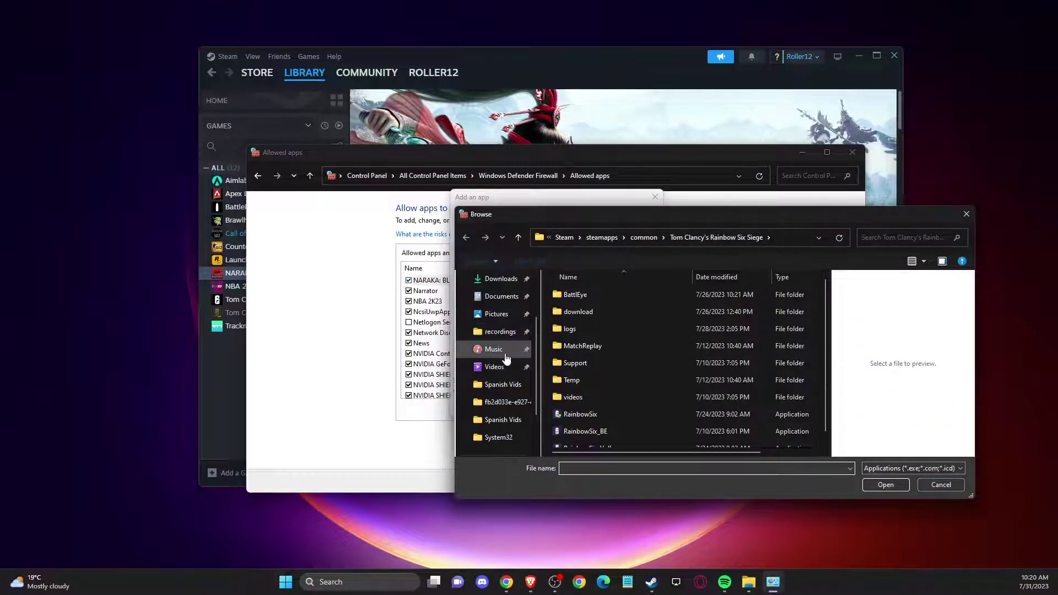
pyautogui.scroll(-2, 506, 358)
pyautogui.click(505, 420)
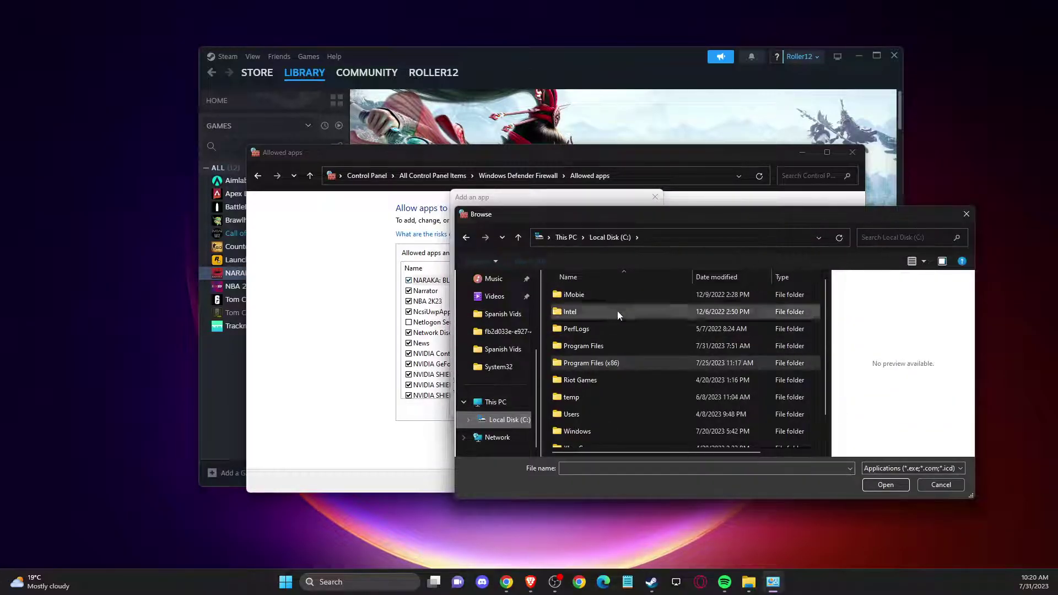
pyautogui.doubleClick(606, 366)
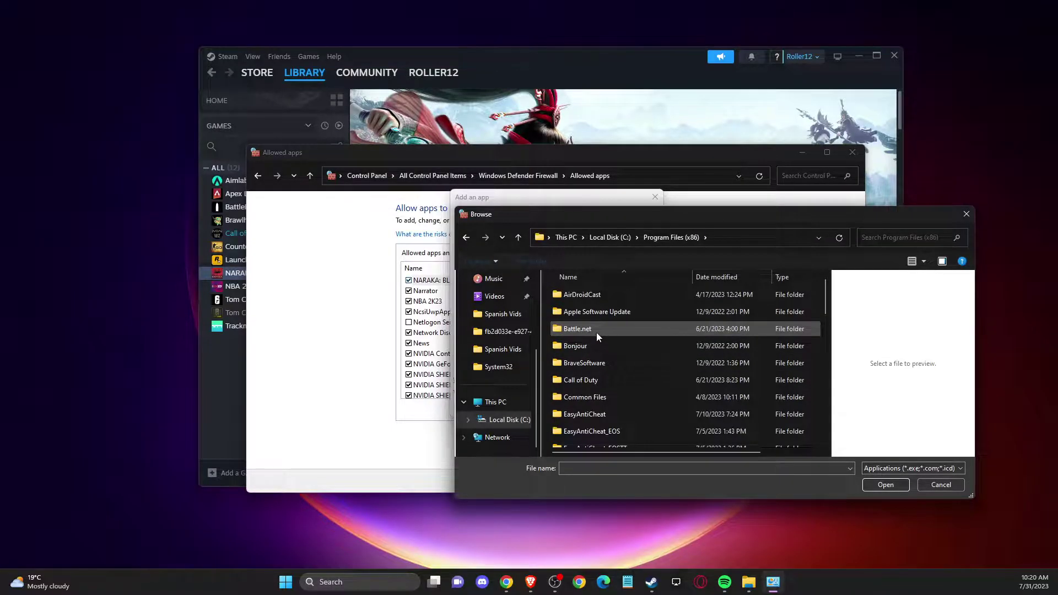
pyautogui.scroll(-5, 596, 332)
pyautogui.doubleClick(573, 294)
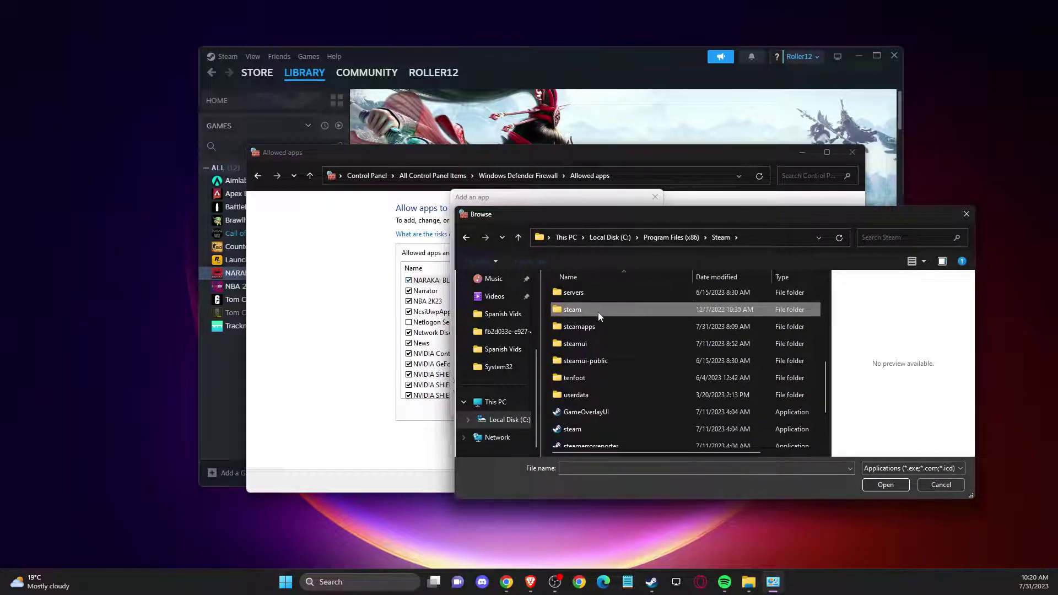
# Pick NarakaBladepoint from steamapps\common\NARAKA BLADEPOINT and add it to the firewall's allowed apps.
pyautogui.doubleClick(583, 327)
pyautogui.doubleClick(585, 296)
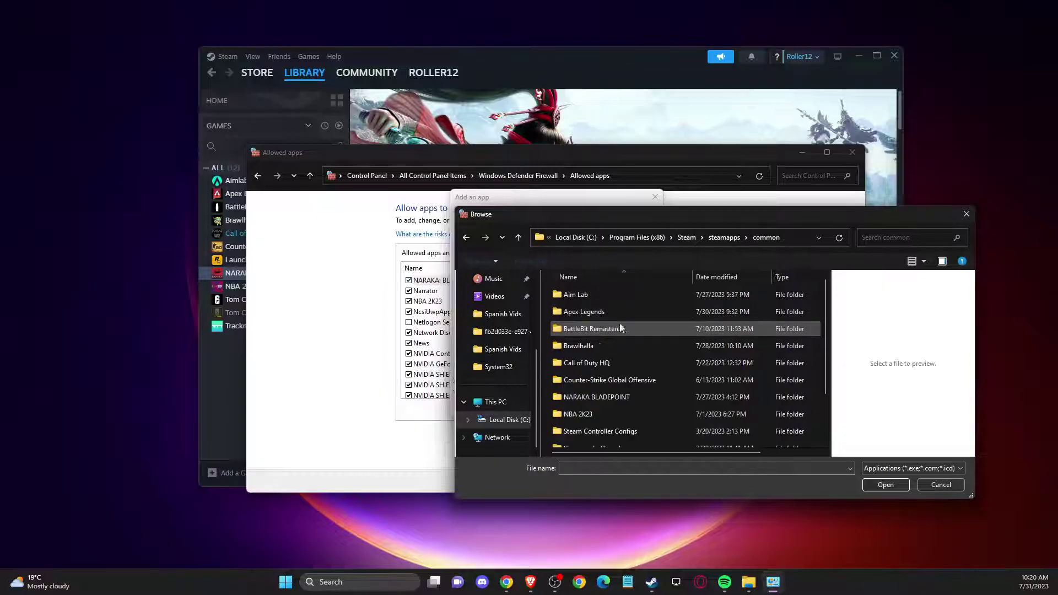
pyautogui.scroll(-2, 606, 353)
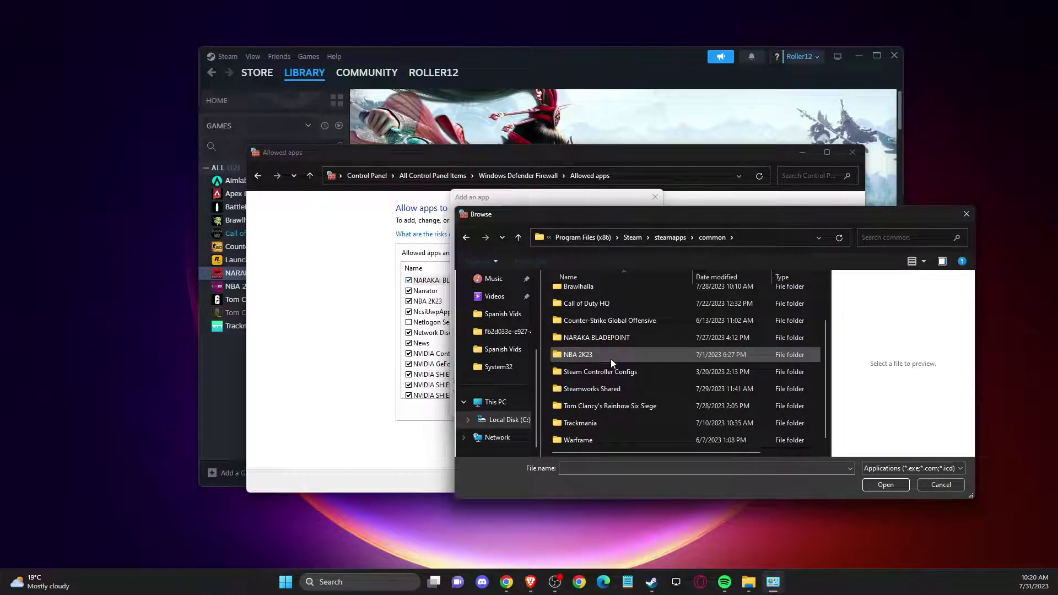
pyautogui.doubleClick(589, 339)
pyautogui.click(590, 382)
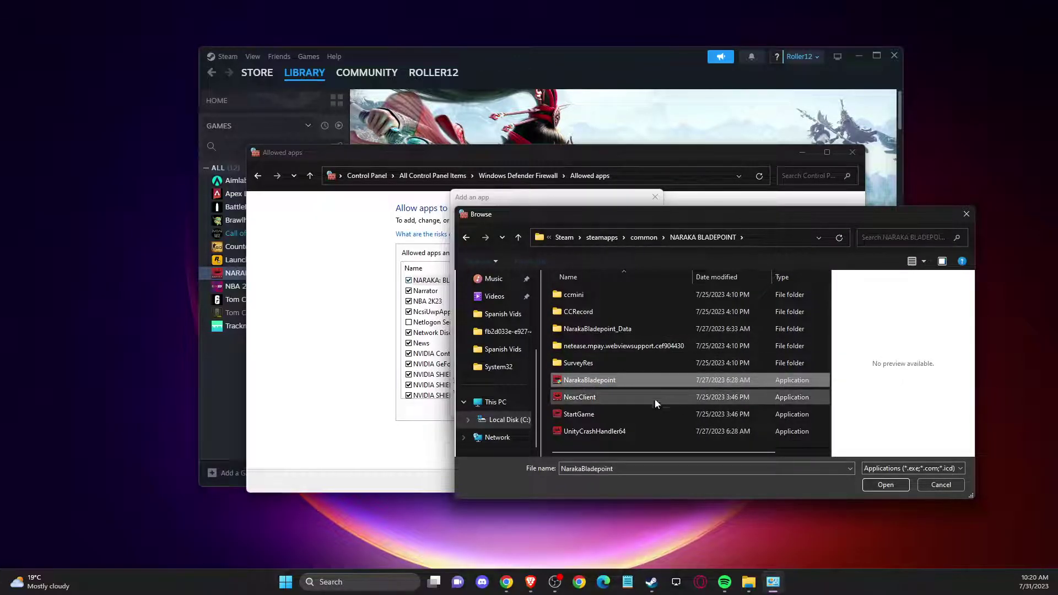
pyautogui.click(888, 485)
pyautogui.click(594, 408)
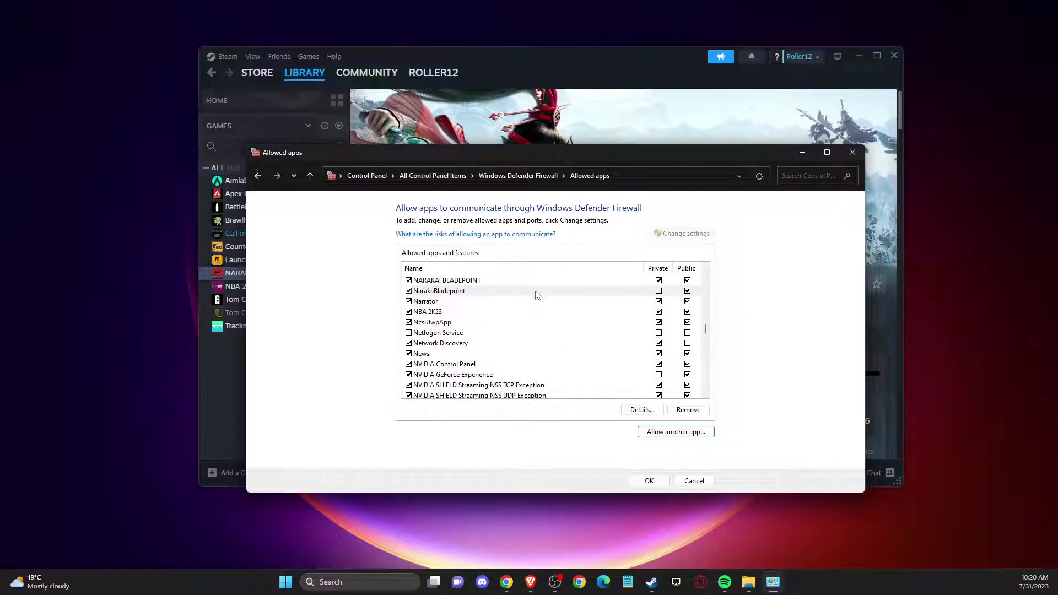
# Close the allowed apps window and open Virus & threat protection via a 'viru' search.
pyautogui.click(854, 154)
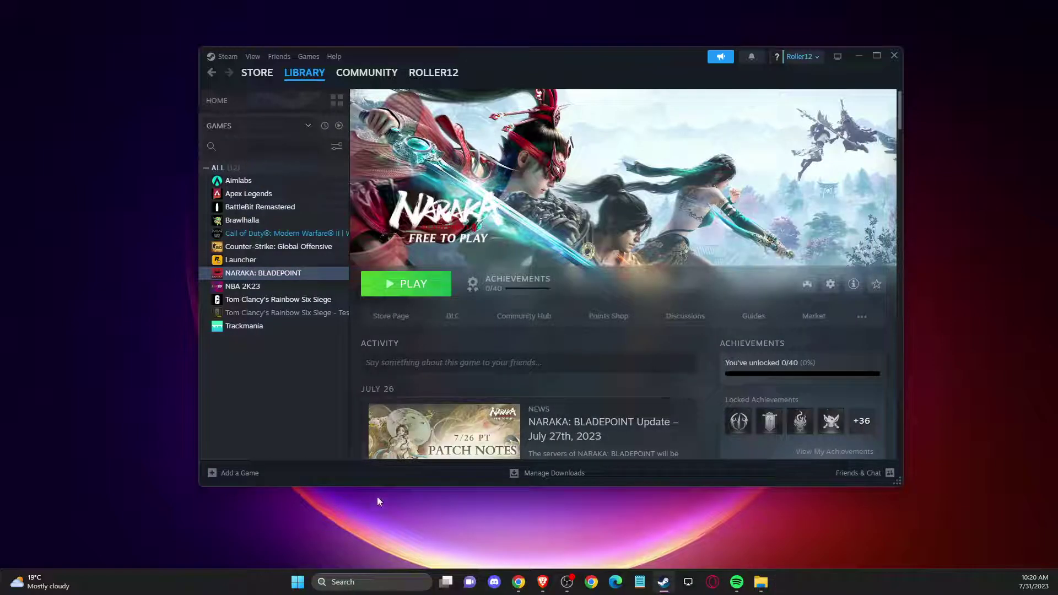
pyautogui.click(351, 584)
pyautogui.write('viru')
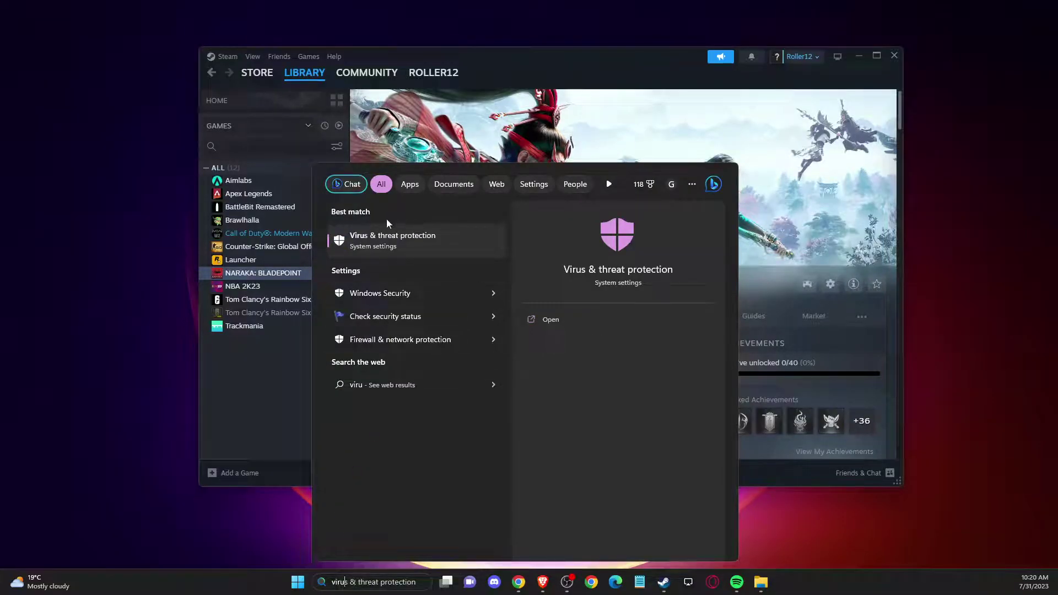
pyautogui.click(392, 240)
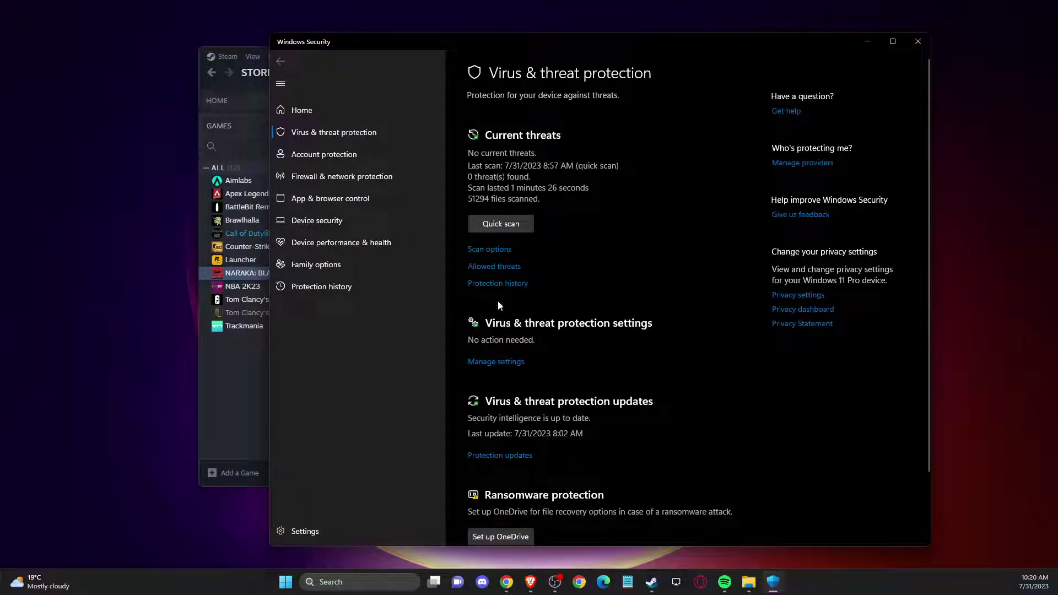
# Open Virus & threat protection settings and start adding a folder exclusion.
pyautogui.click(496, 362)
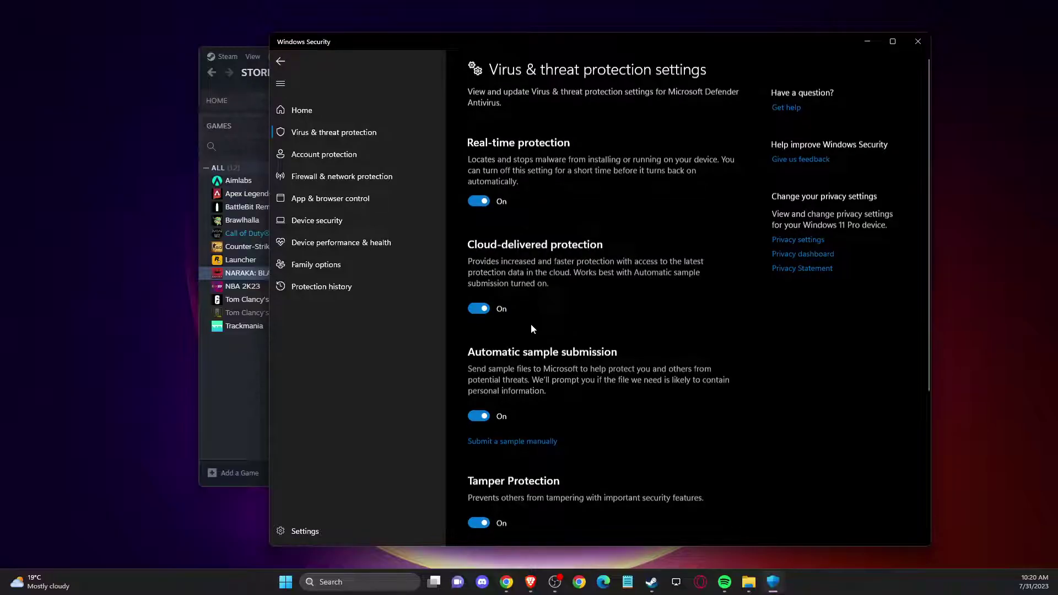
pyautogui.scroll(-4, 531, 324)
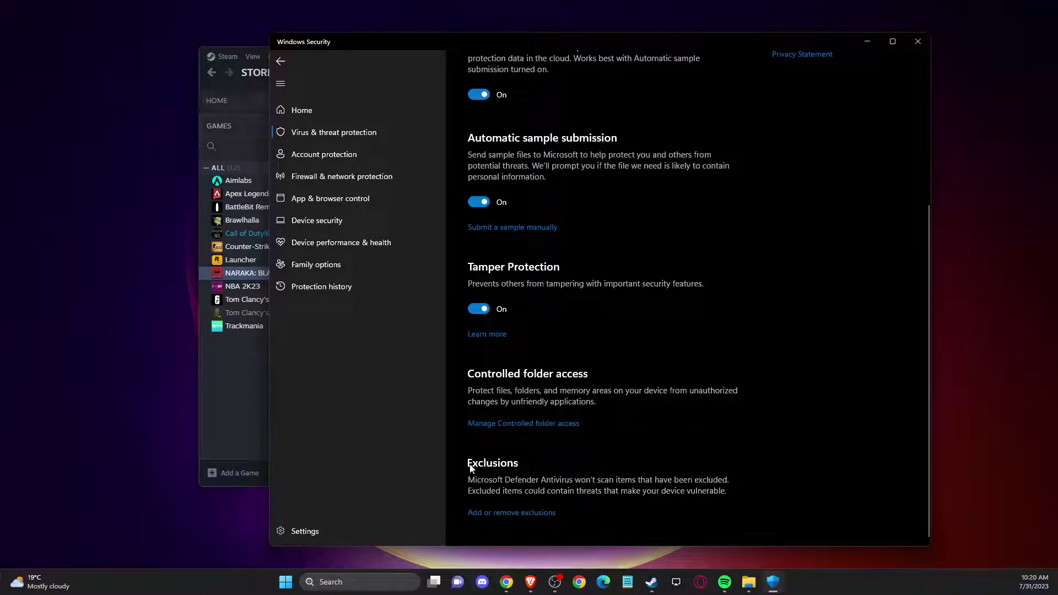
pyautogui.click(508, 513)
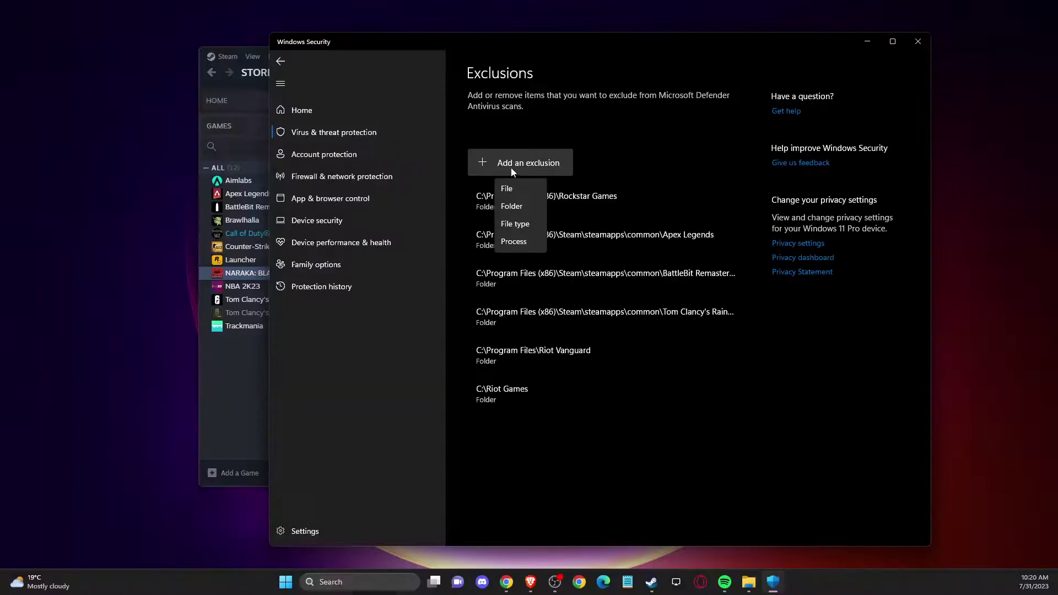
pyautogui.click(507, 207)
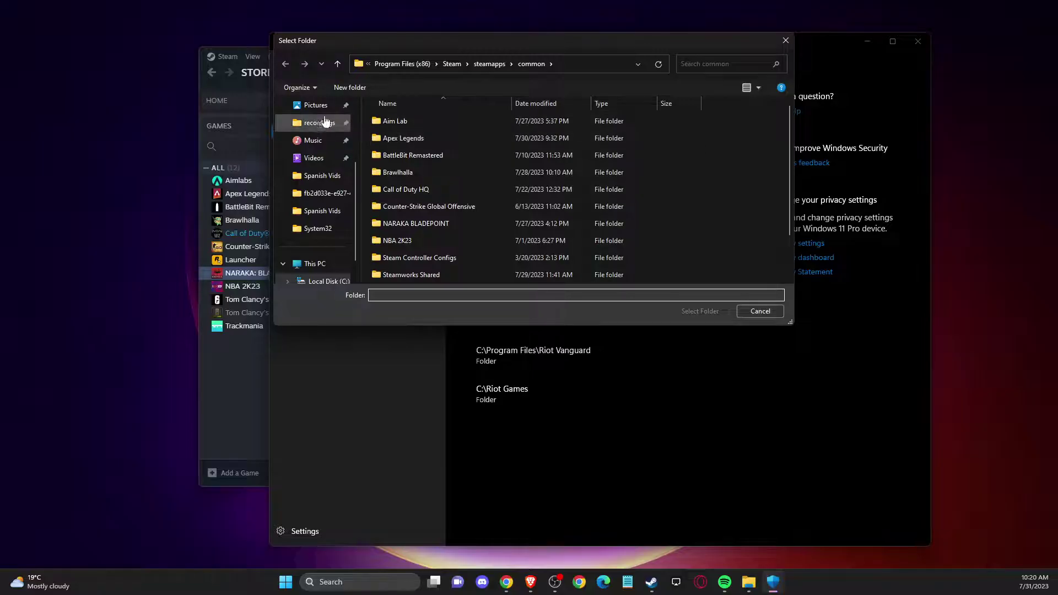
# Select C:\Program Files (x86)\Steam\steamapps\common\NARAKA BLADEPOINT as the excluded folder.
pyautogui.scroll(1, 319, 170)
pyautogui.scroll(-1, 319, 170)
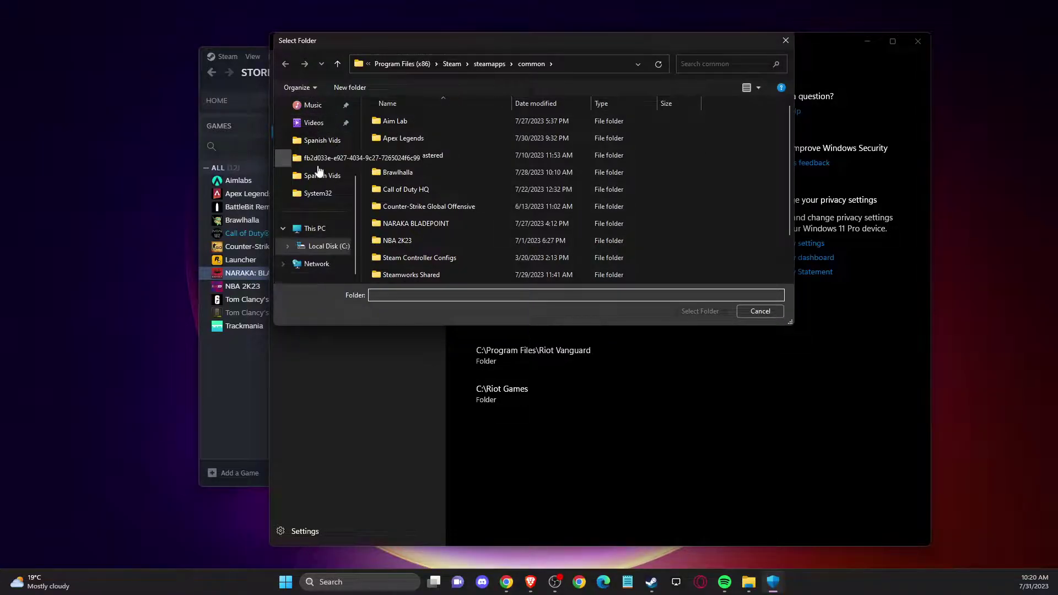
pyautogui.click(317, 246)
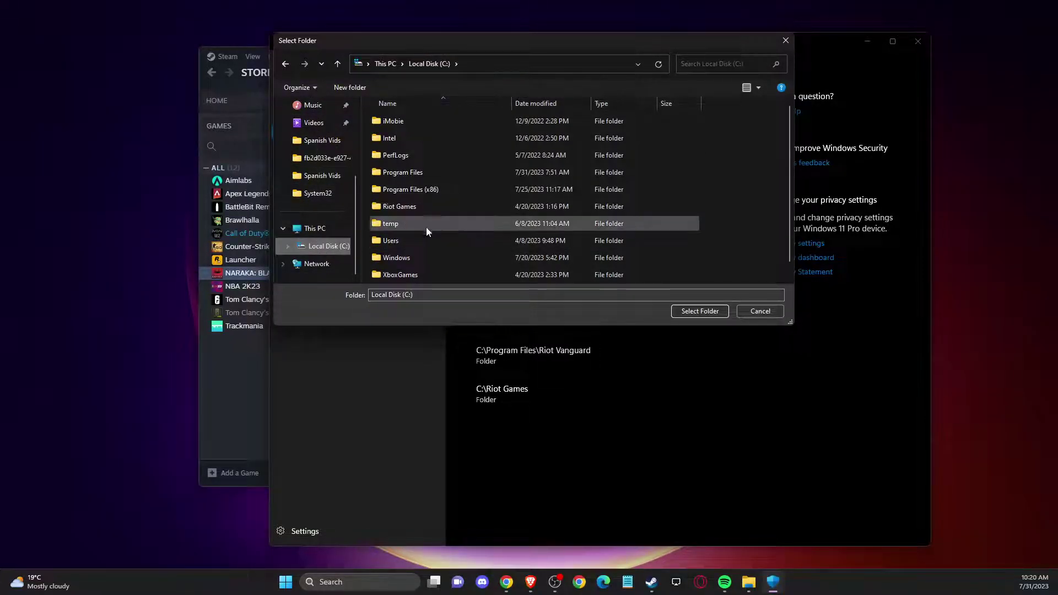
pyautogui.doubleClick(413, 190)
pyautogui.write('steam')
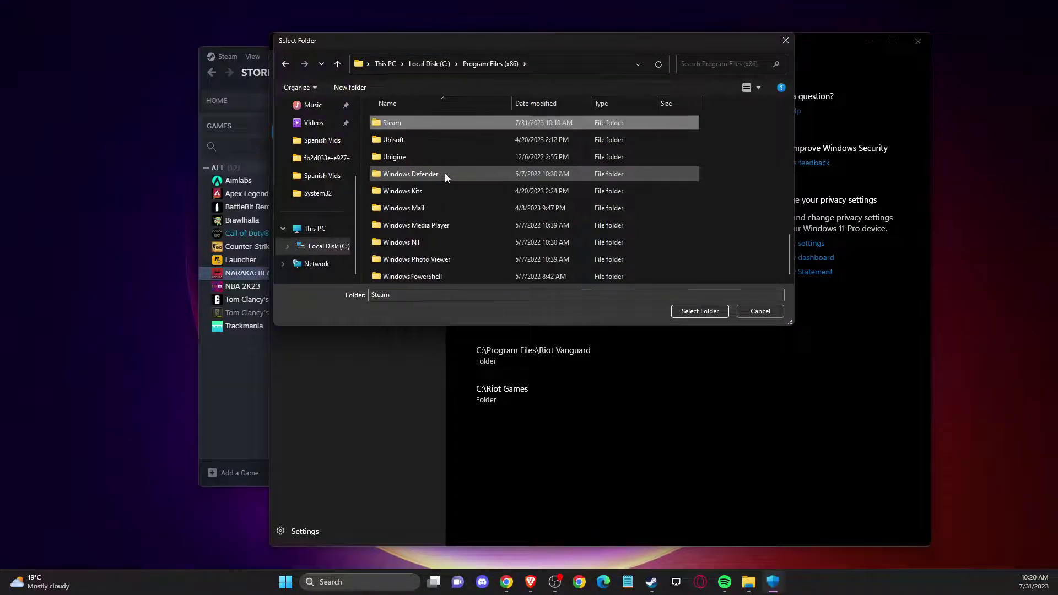
pyautogui.press('Return')
pyautogui.scroll(-5, 422, 138)
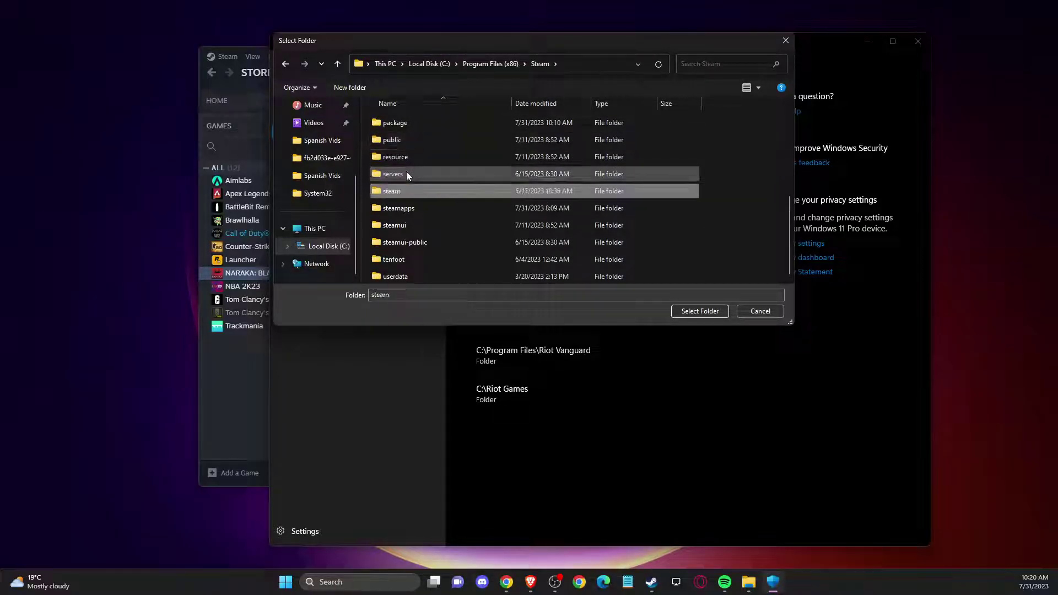
pyautogui.doubleClick(421, 193)
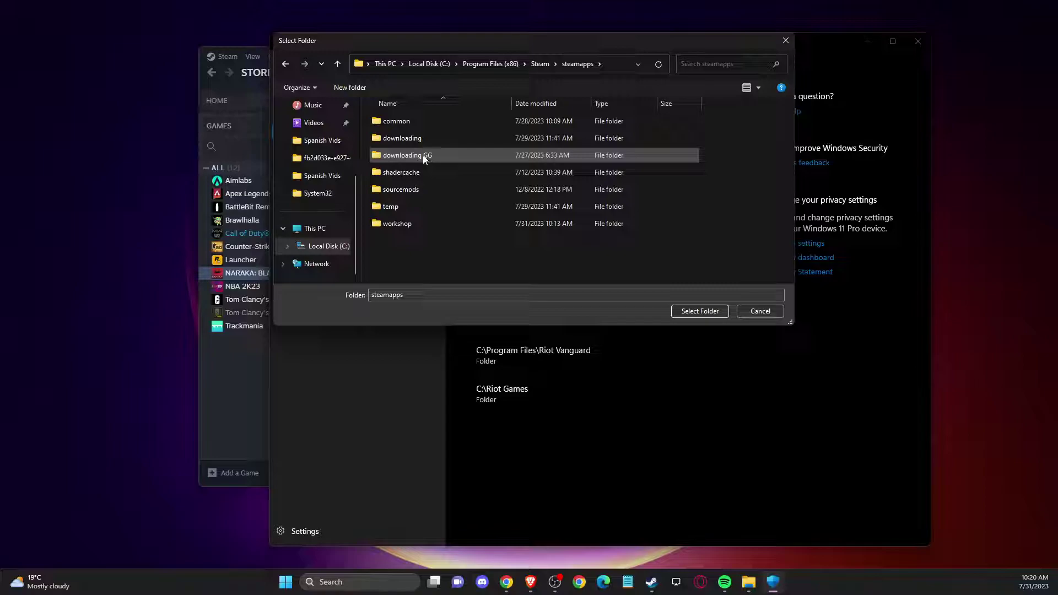
pyautogui.doubleClick(416, 122)
pyautogui.scroll(-1, 458, 204)
pyautogui.click(425, 174)
pyautogui.click(701, 312)
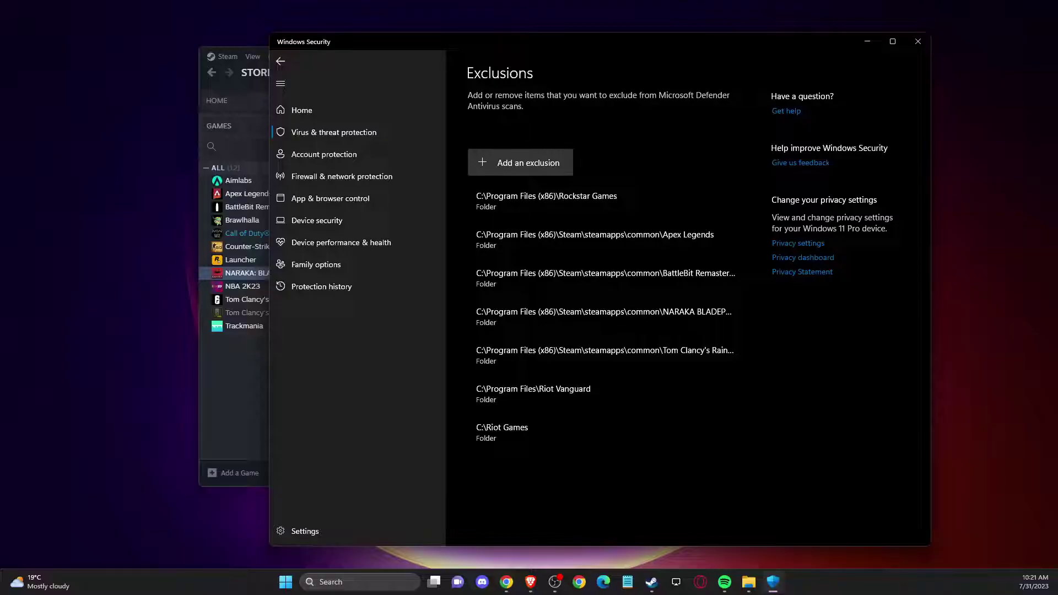
# Close Windows Security, run Check for updates in Windows Update, then close Settings.
pyautogui.click(918, 42)
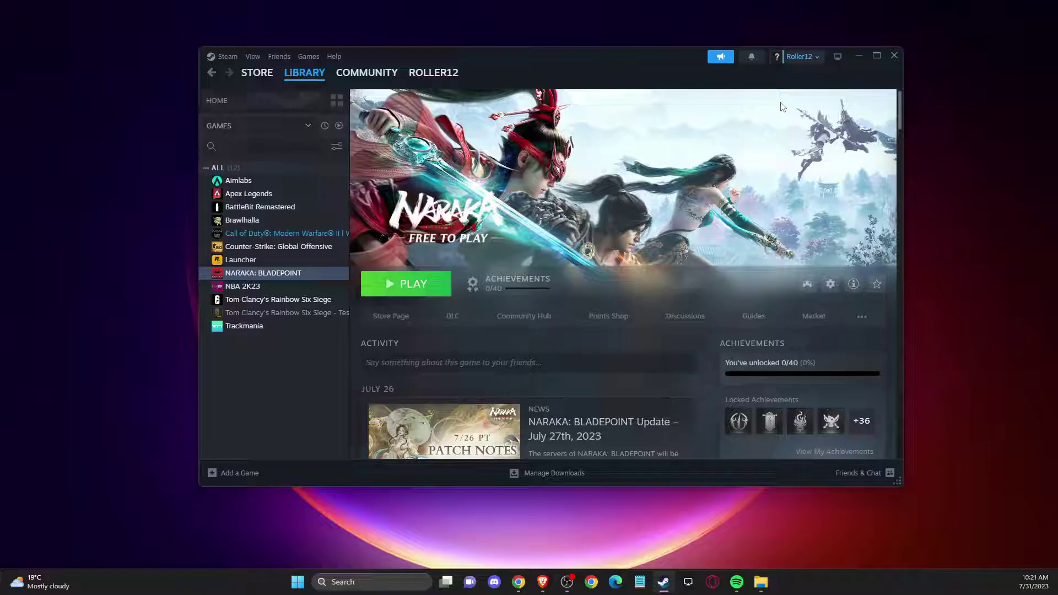
pyautogui.click(397, 587)
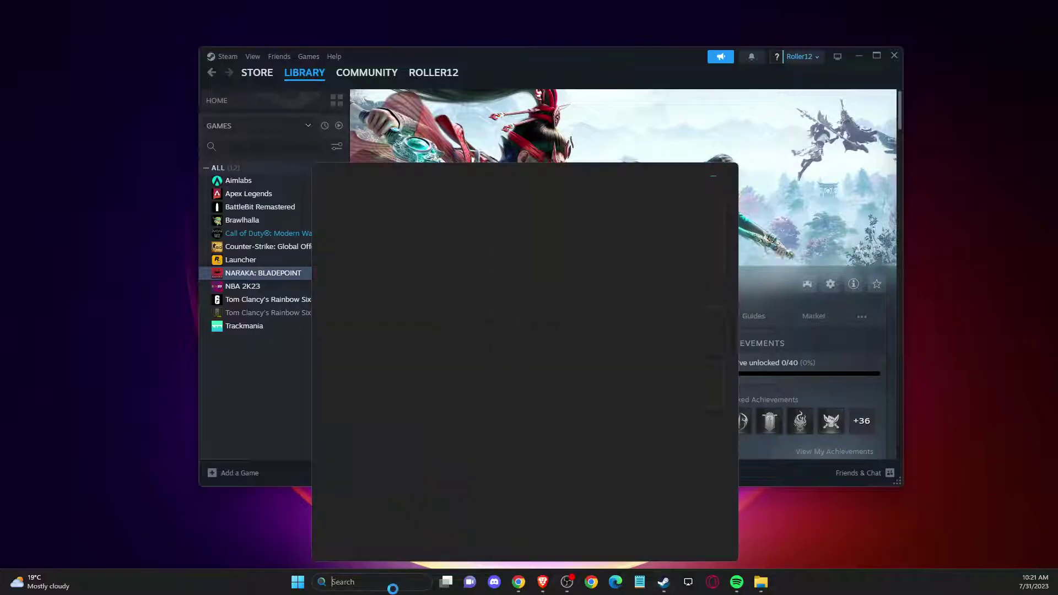
pyautogui.write('check')
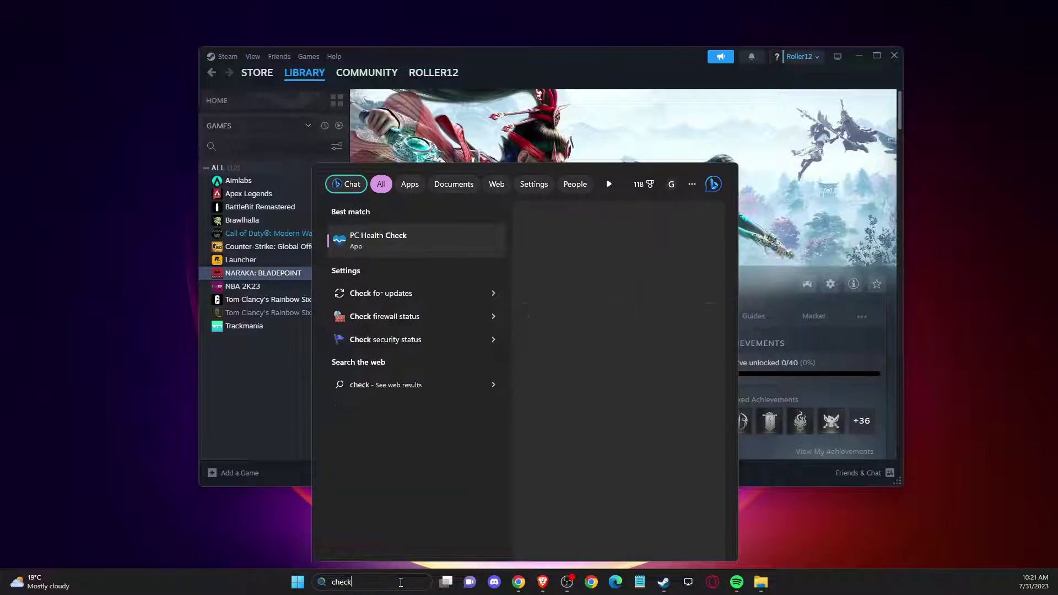
pyautogui.write(' for u')
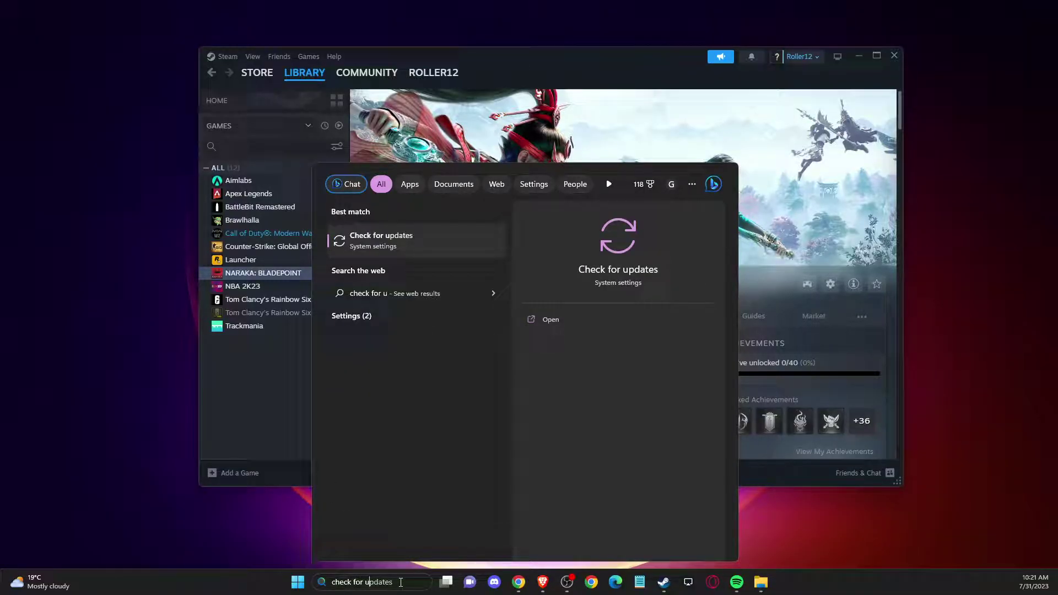
pyautogui.click(373, 244)
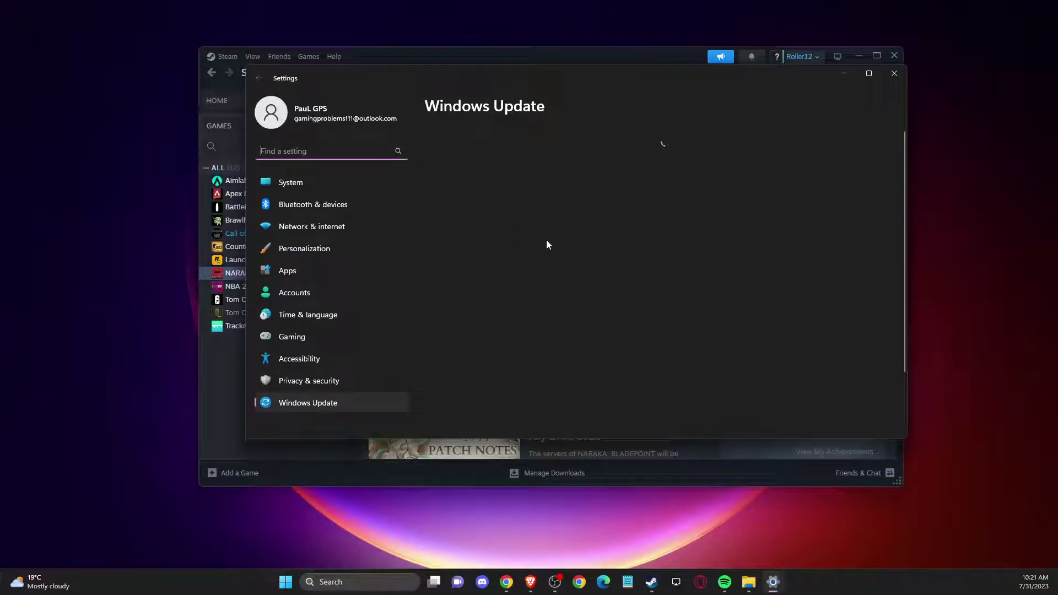
pyautogui.moveTo(562, 82); pyautogui.dragTo(536, 86)
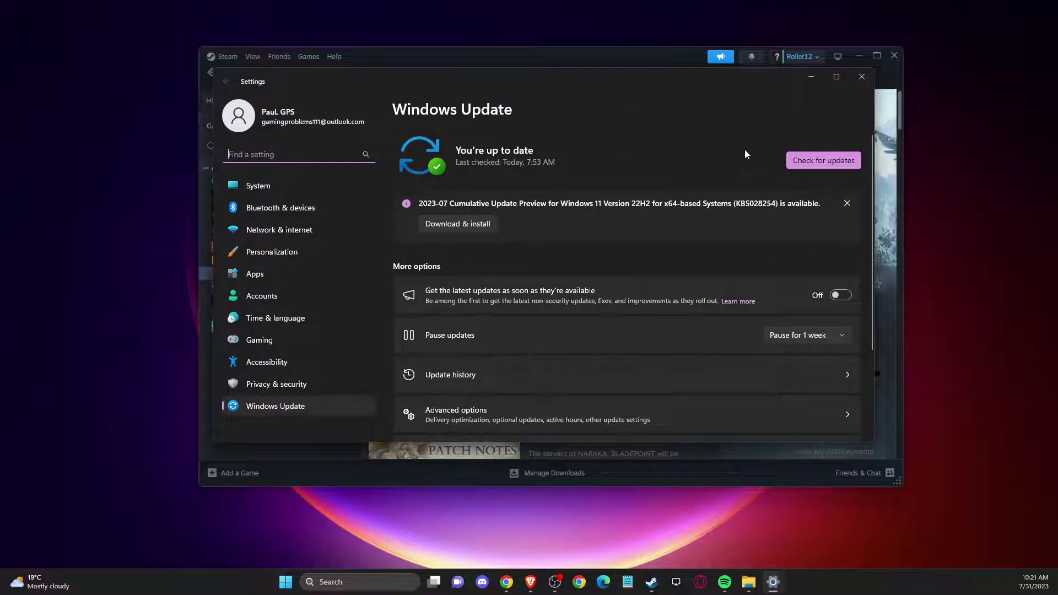
pyautogui.click(849, 160)
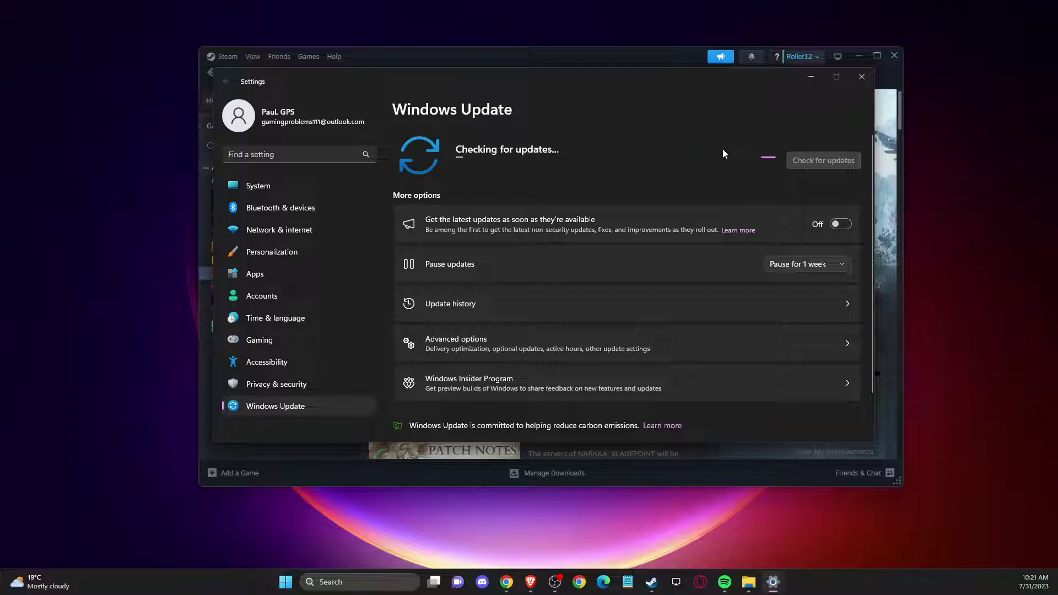
pyautogui.click(861, 76)
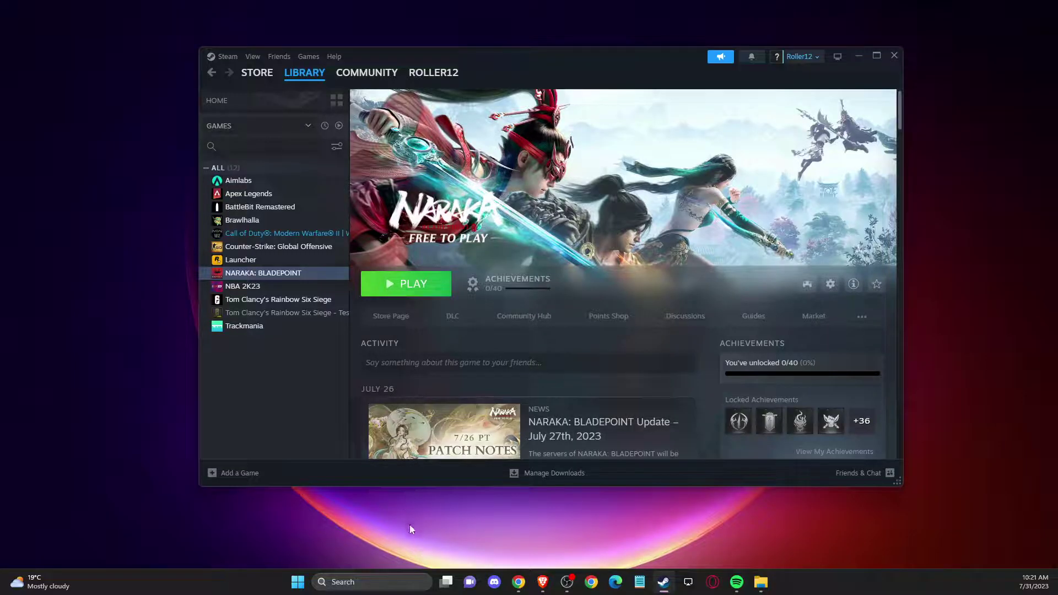
# Check for driver updates in GeForce Experience, confirming Game Ready Driver 536.67 is latest, then close it.
pyautogui.click(359, 582)
pyautogui.write('gef')
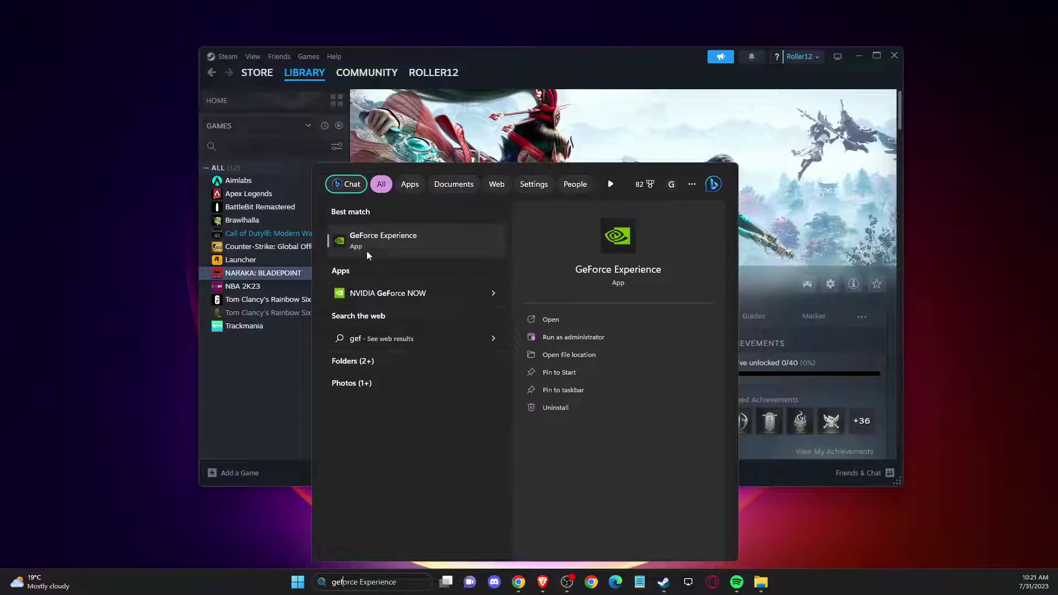
pyautogui.click(367, 251)
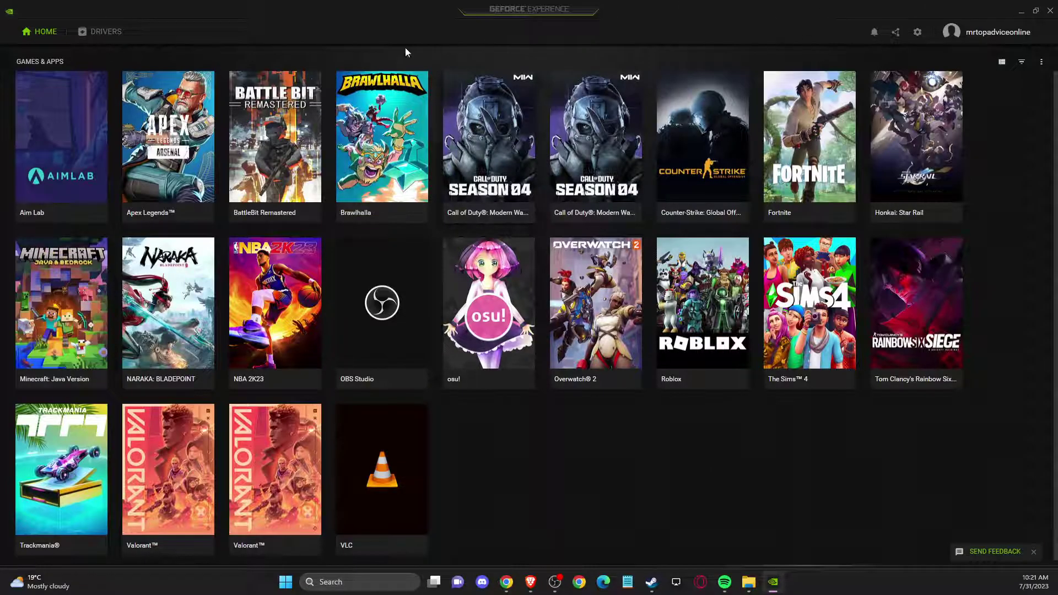
pyautogui.click(111, 32)
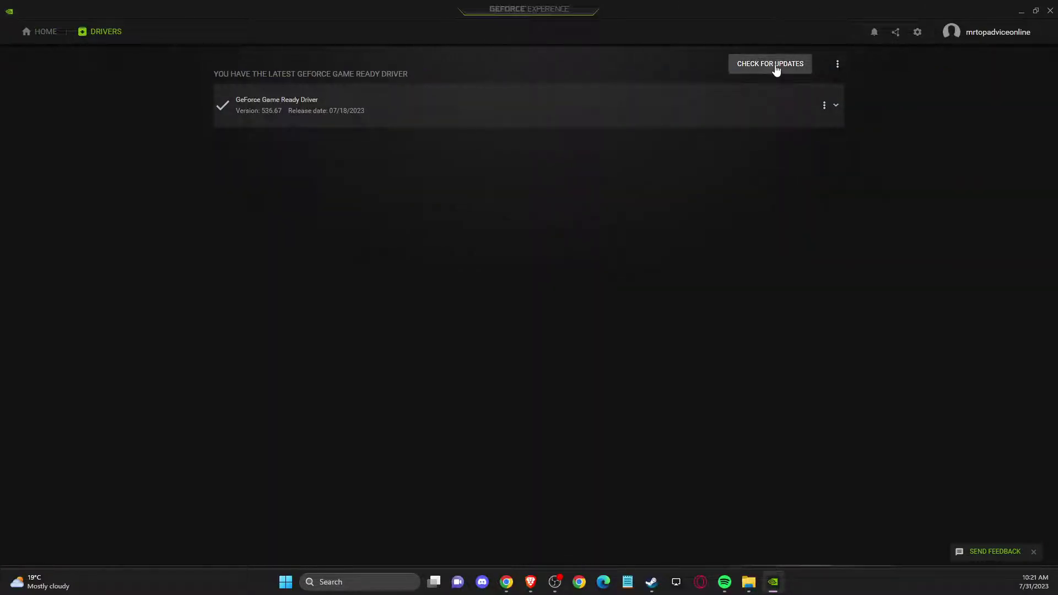
pyautogui.click(777, 69)
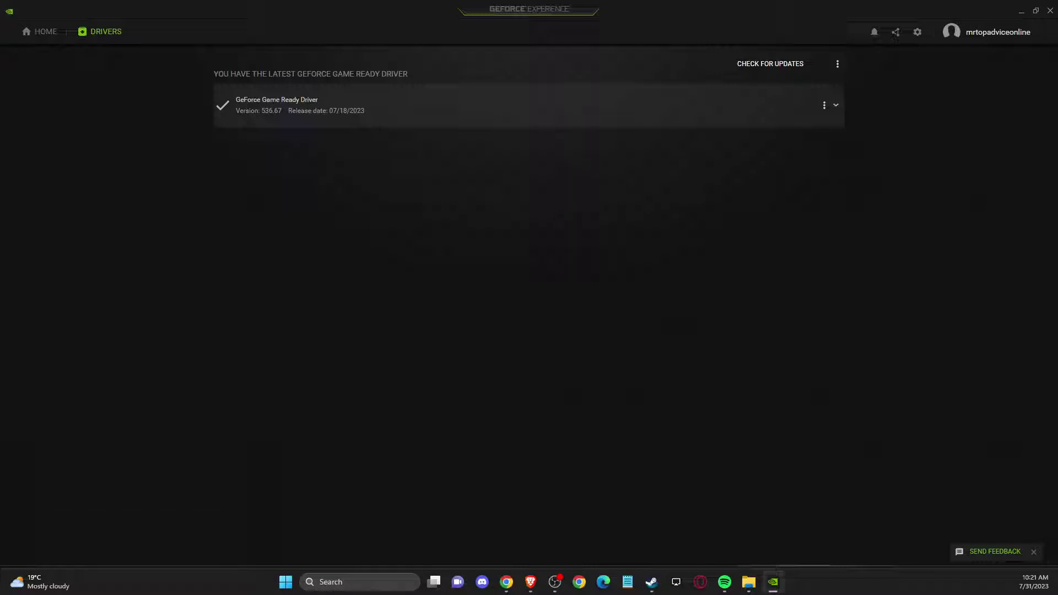
pyautogui.click(1050, 11)
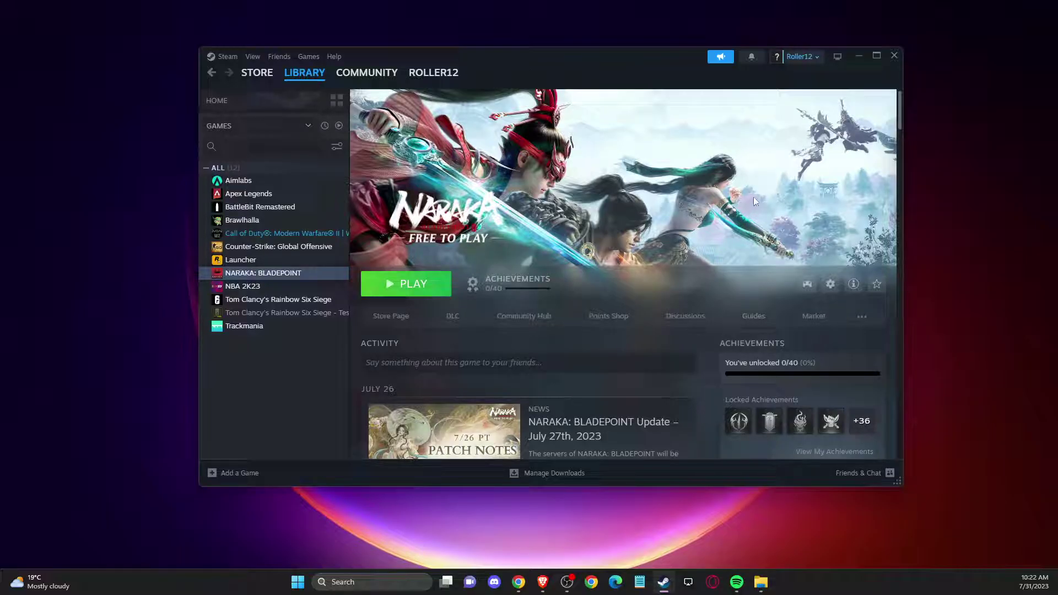
# In Brave, open and look over the DirectX End-User Runtime download page.
pyautogui.moveTo(543, 580)
pyautogui.click(532, 529)
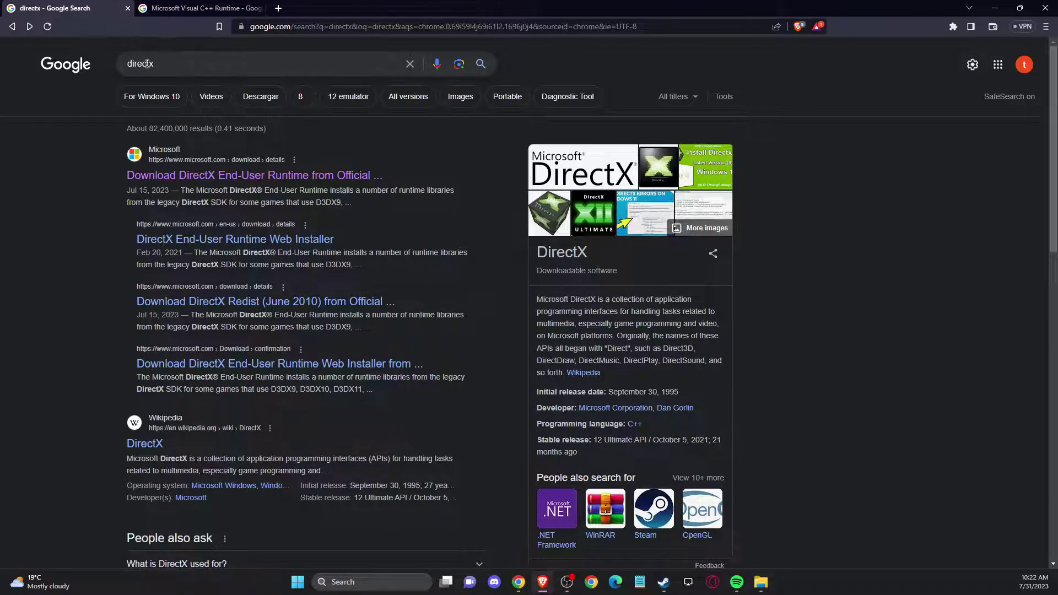
pyautogui.click(199, 177)
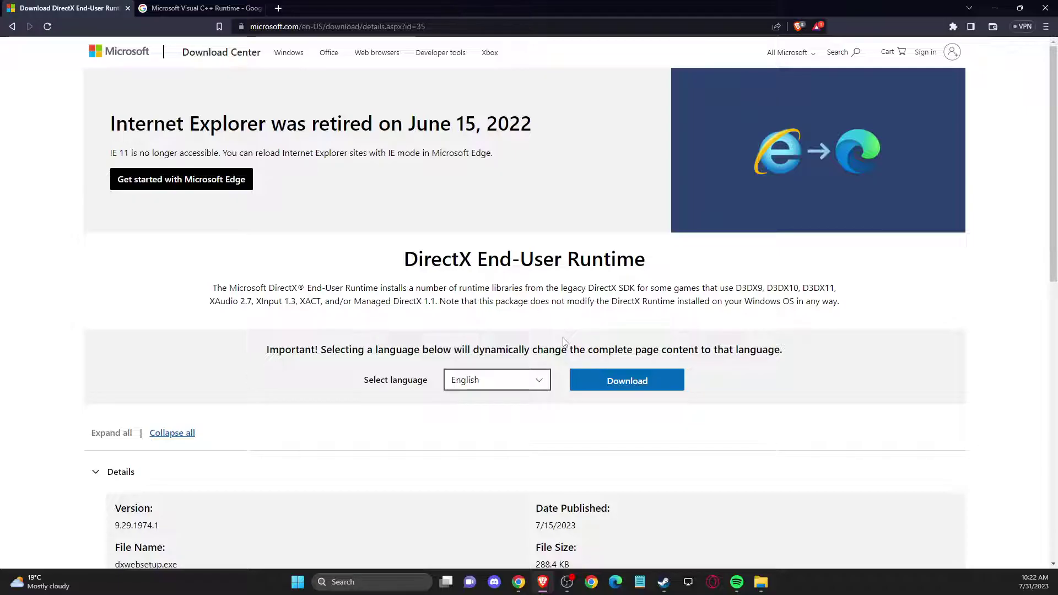
pyautogui.scroll(-5, 553, 338)
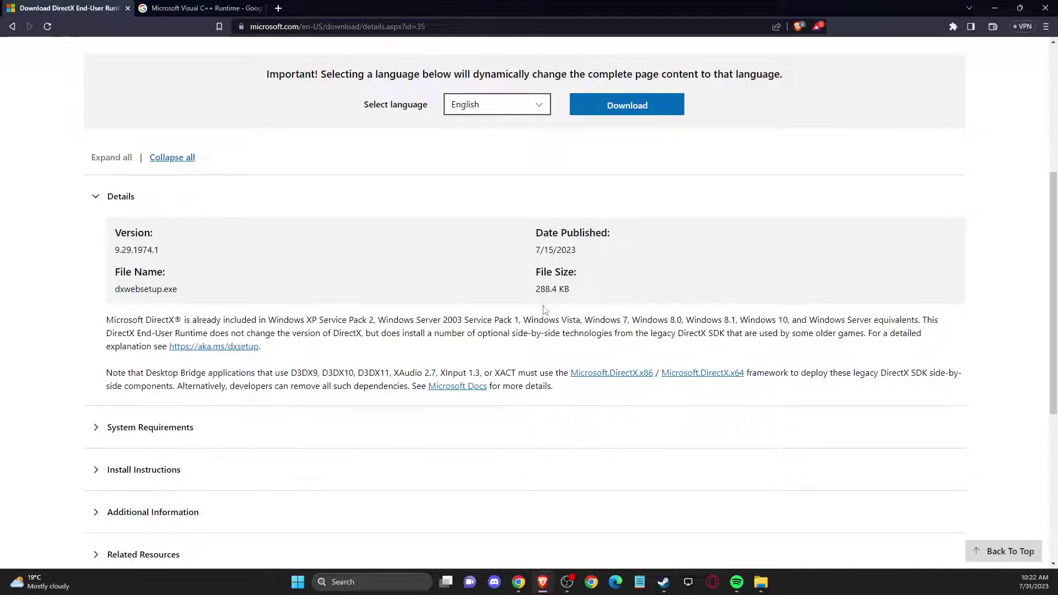
pyautogui.scroll(5, 551, 335)
pyautogui.scroll(-1, 647, 334)
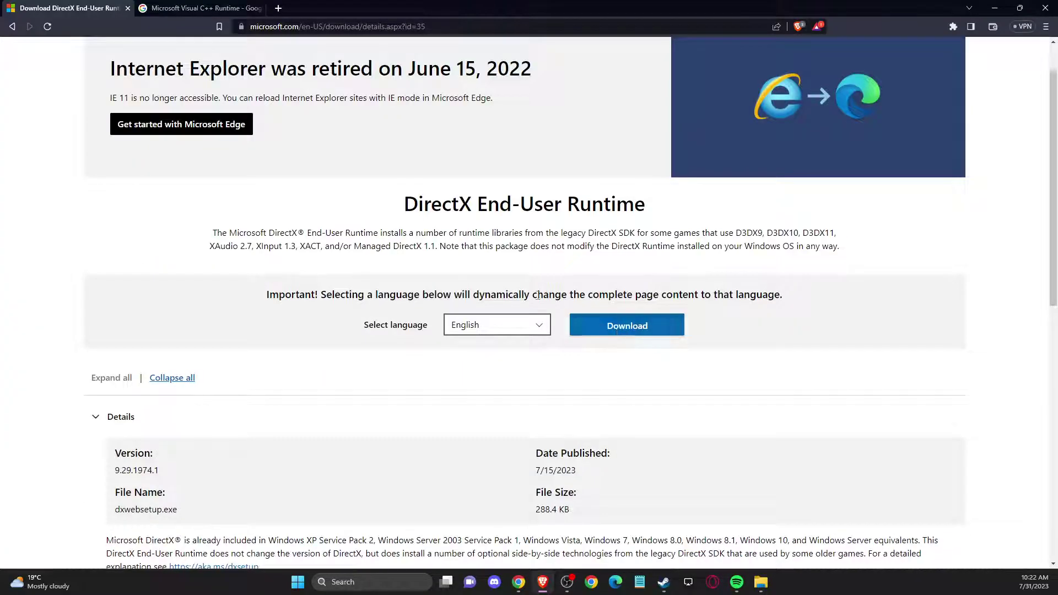
pyautogui.scroll(1, 166, 83)
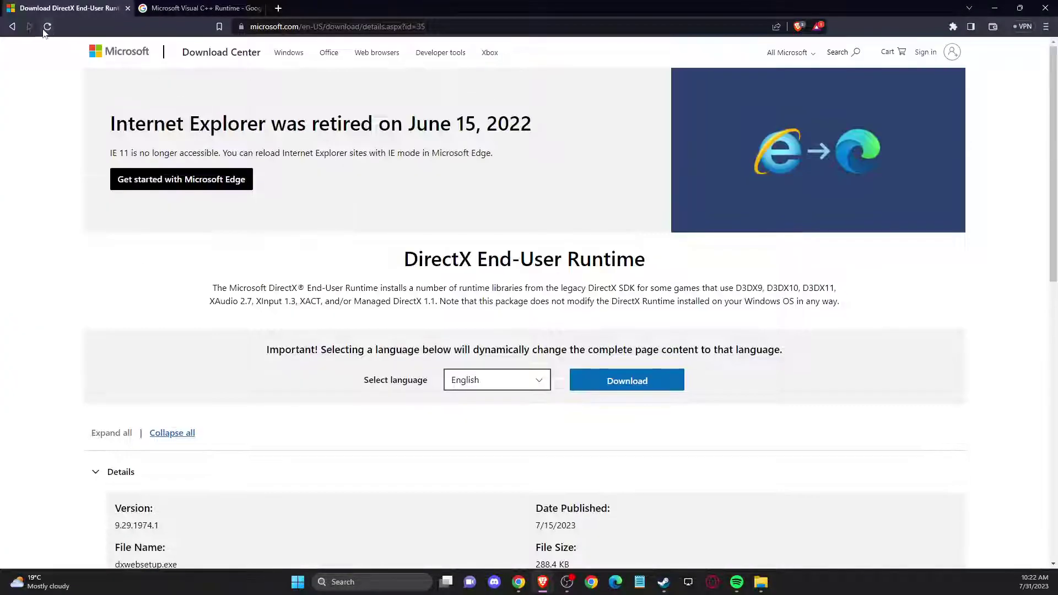
# Search Google for 'directx 11' and open Microsoft's DirectX 11 Technology Update page.
pyautogui.click(12, 25)
pyautogui.click(174, 71)
pyautogui.write('11')
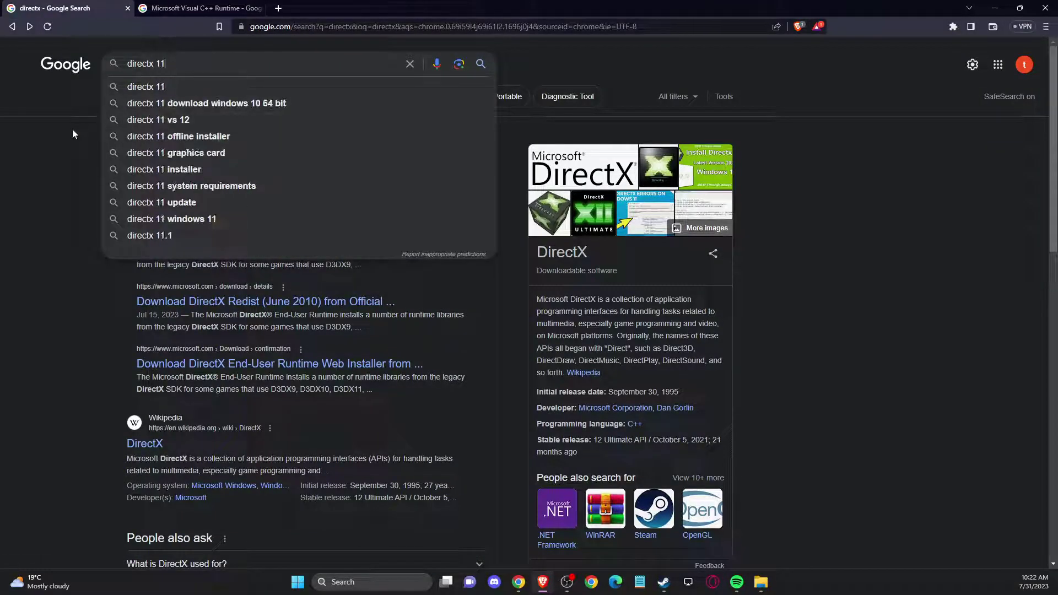
pyautogui.click(134, 87)
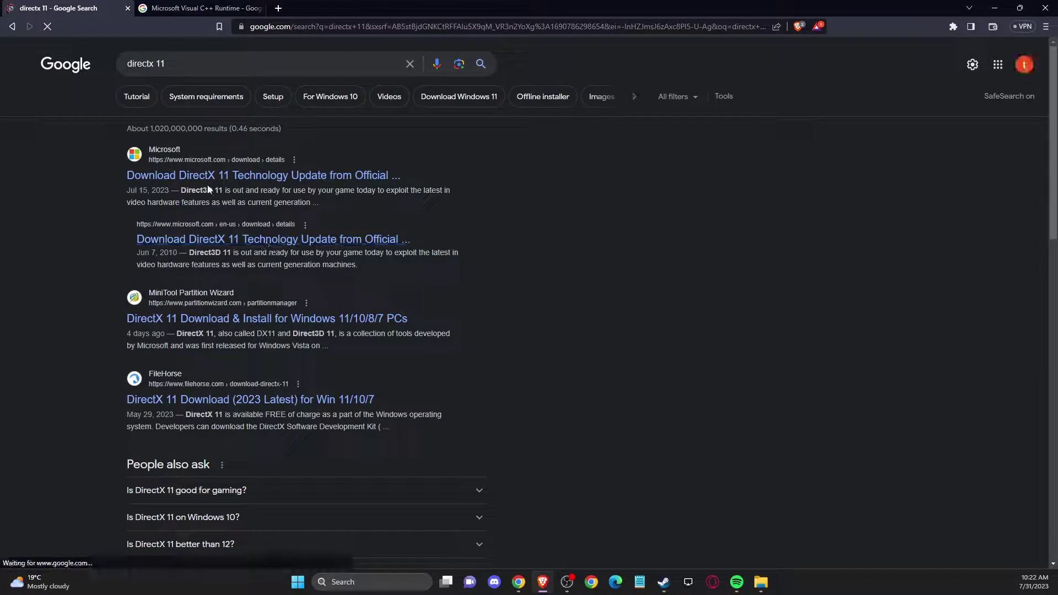
pyautogui.click(244, 176)
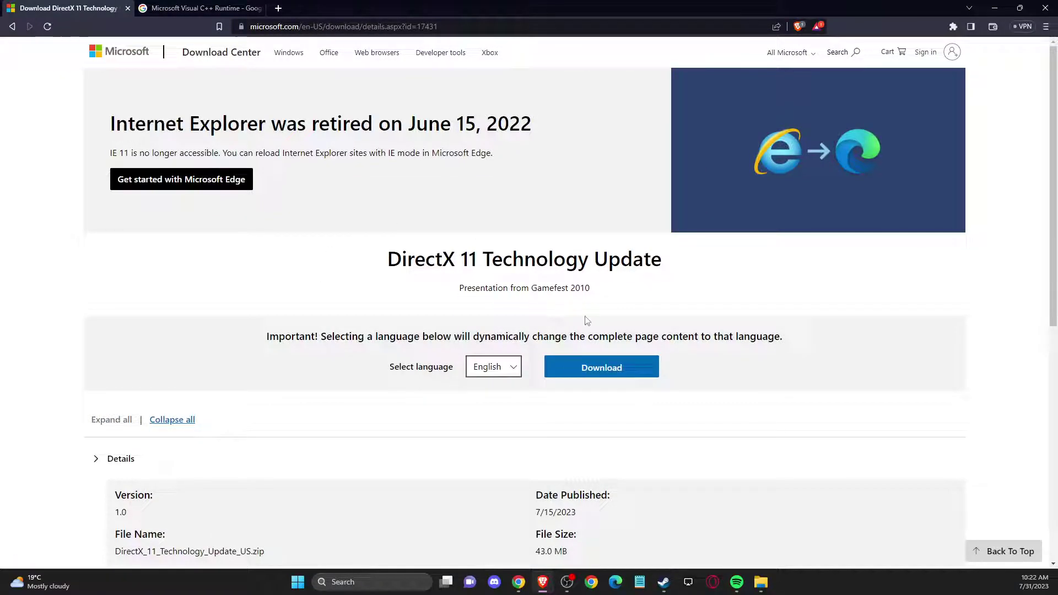
# From the Visual C++ Runtime search results, open Microsoft Learn's 'Latest supported Visual C++ Redistributable downloads' page.
pyautogui.click(176, 9)
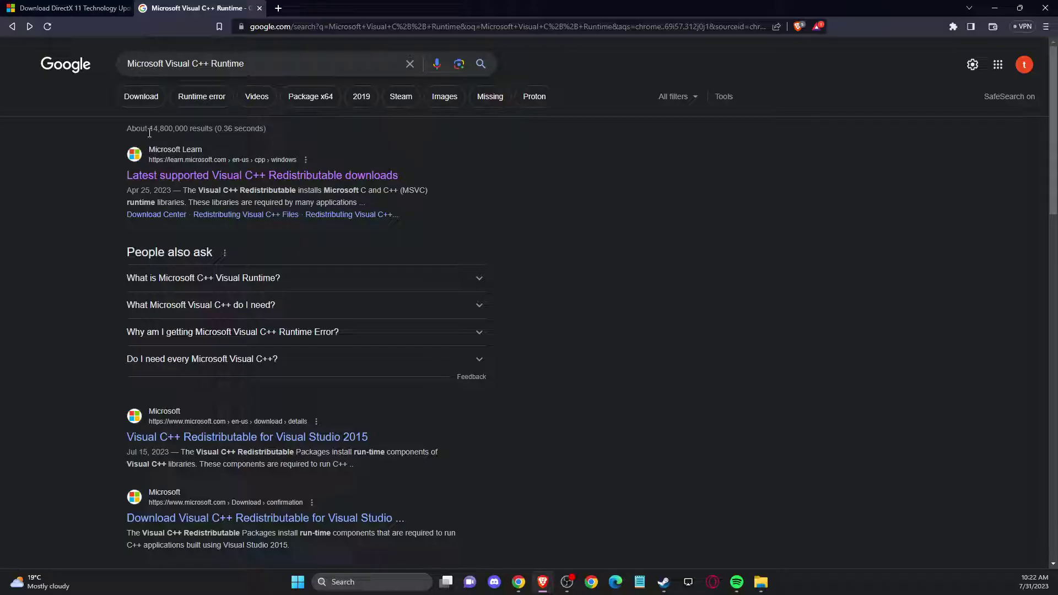
pyautogui.click(223, 180)
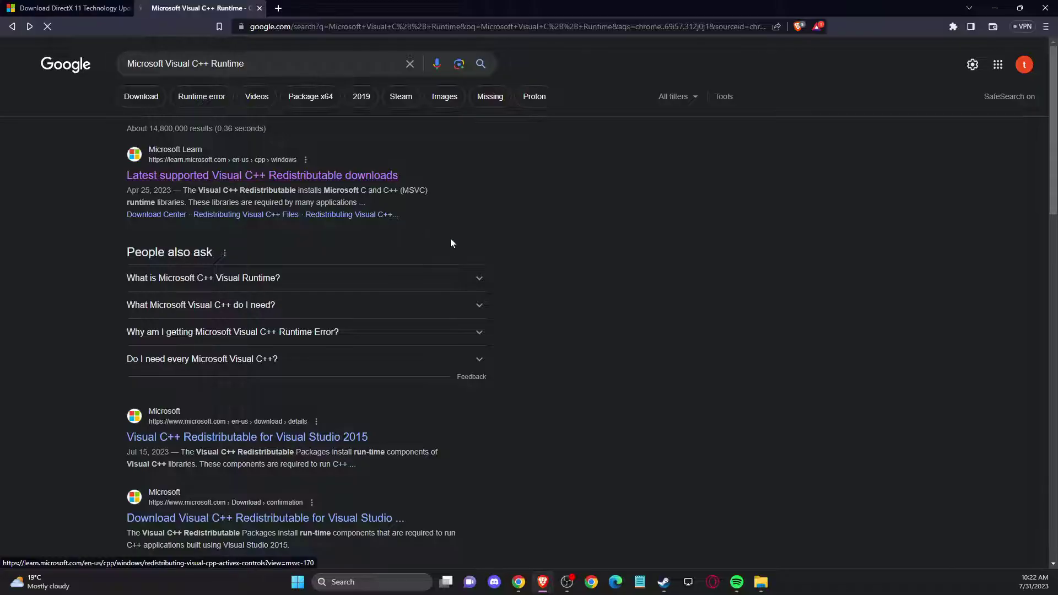
pyautogui.scroll(-10, 494, 234)
pyautogui.scroll(1, 500, 258)
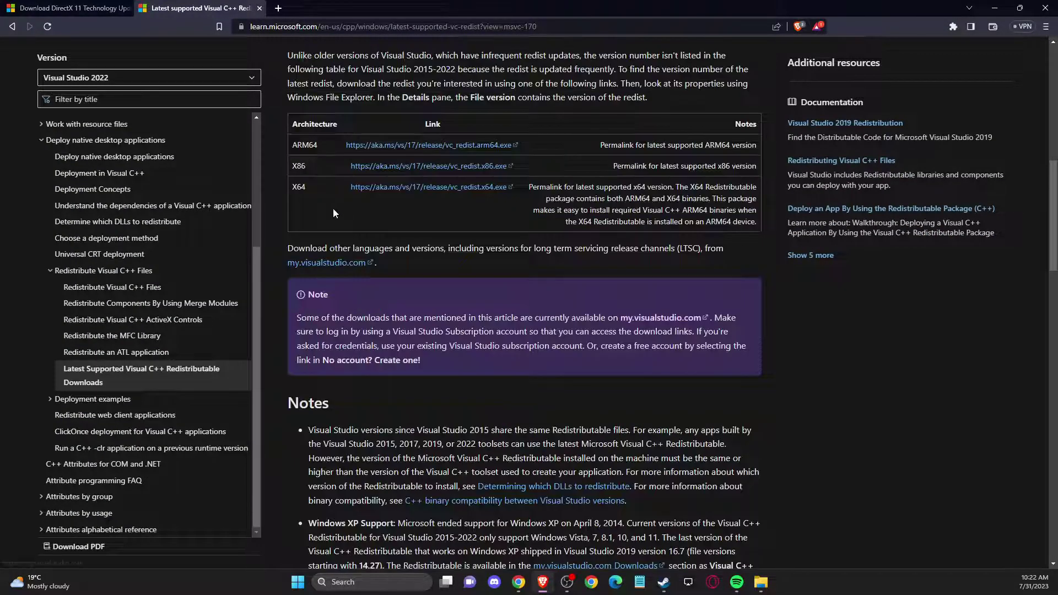